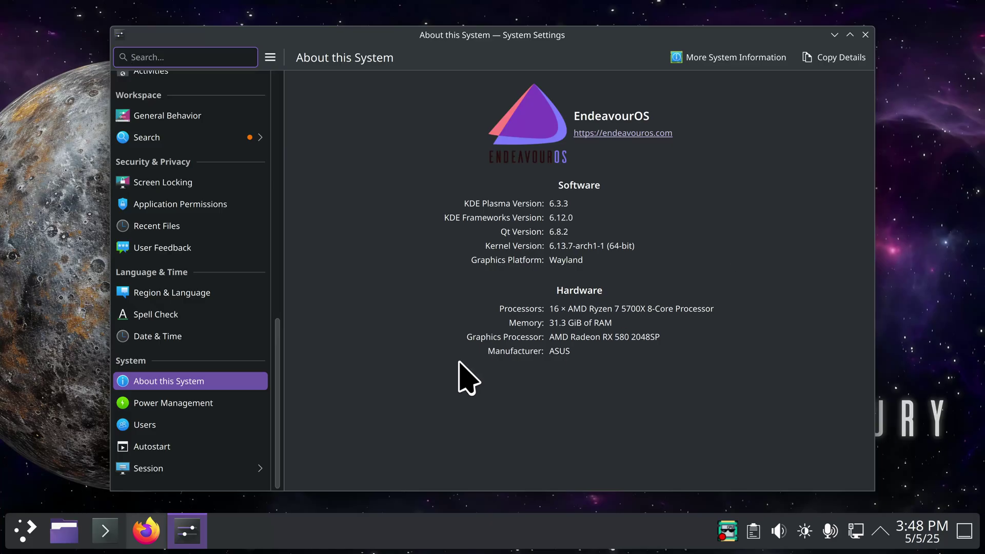
# Step: Filter the System Settings sidebar with the search term 'cur'
pyautogui.write('cur')
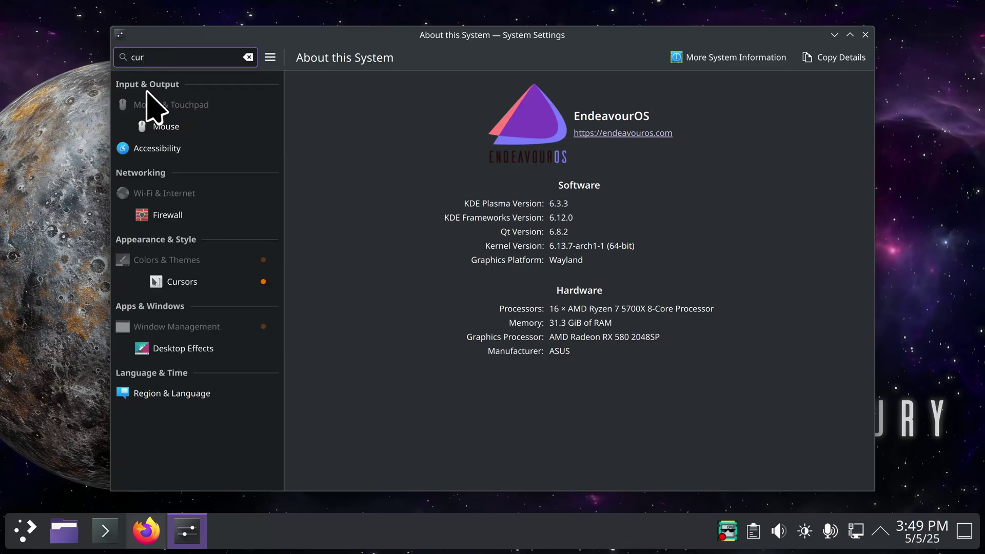
# Step: Open the Cursors page and its Download New Cursors catalogue, then bring up Dolphin
pyautogui.click(212, 283)
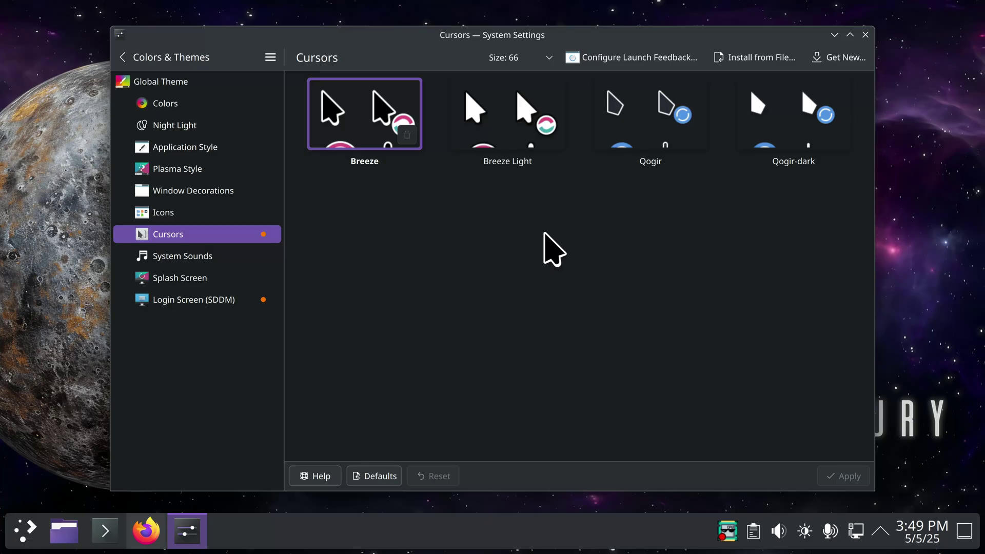
pyautogui.click(841, 57)
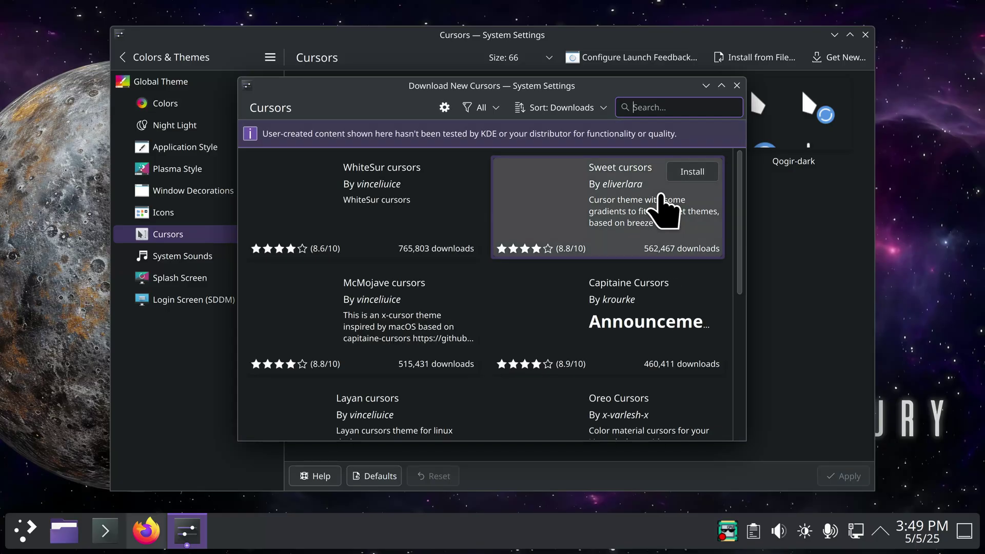
pyautogui.click(74, 540)
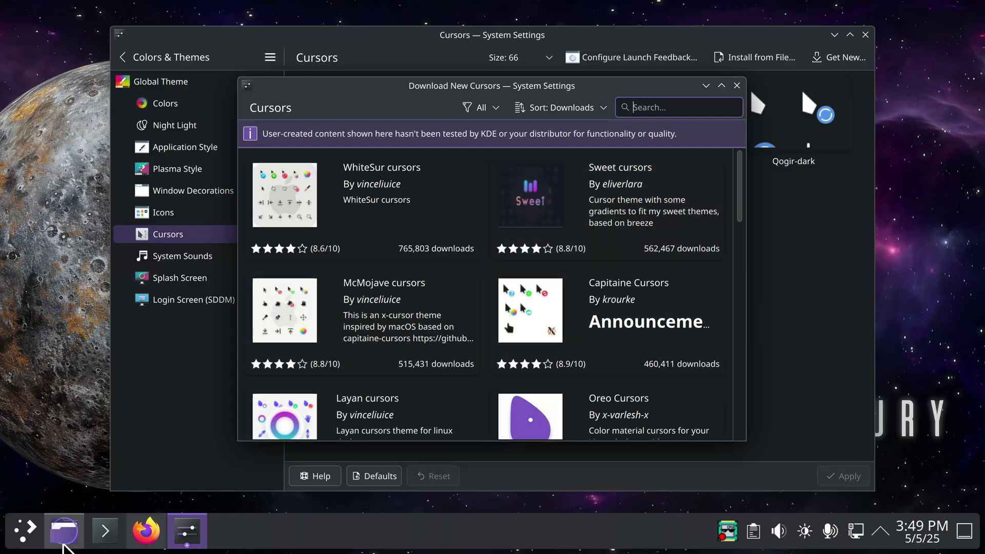
# Step: Show Dolphin's Home folder with hidden items such as .config and .local visible
pyautogui.click(169, 75)
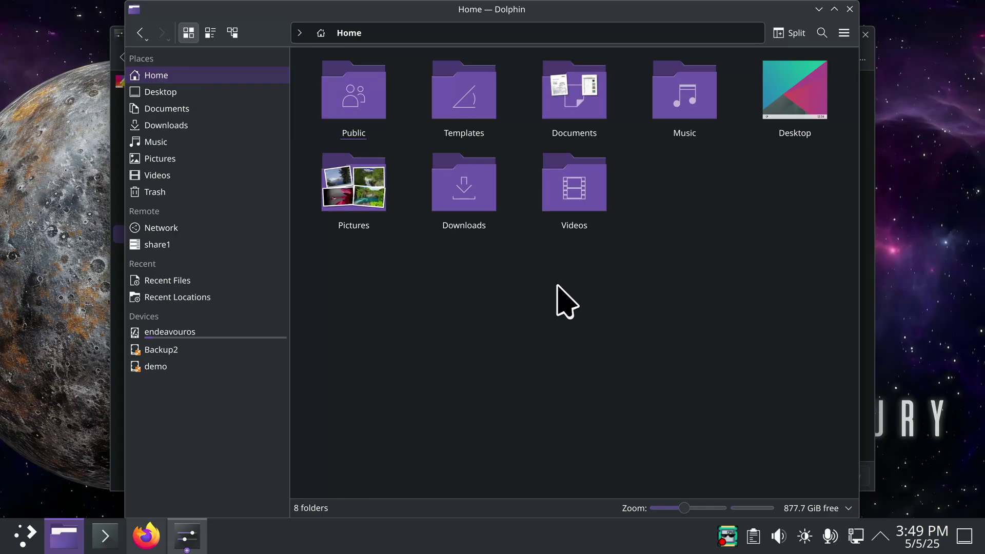
pyautogui.hotkey('ctrl', 'l')
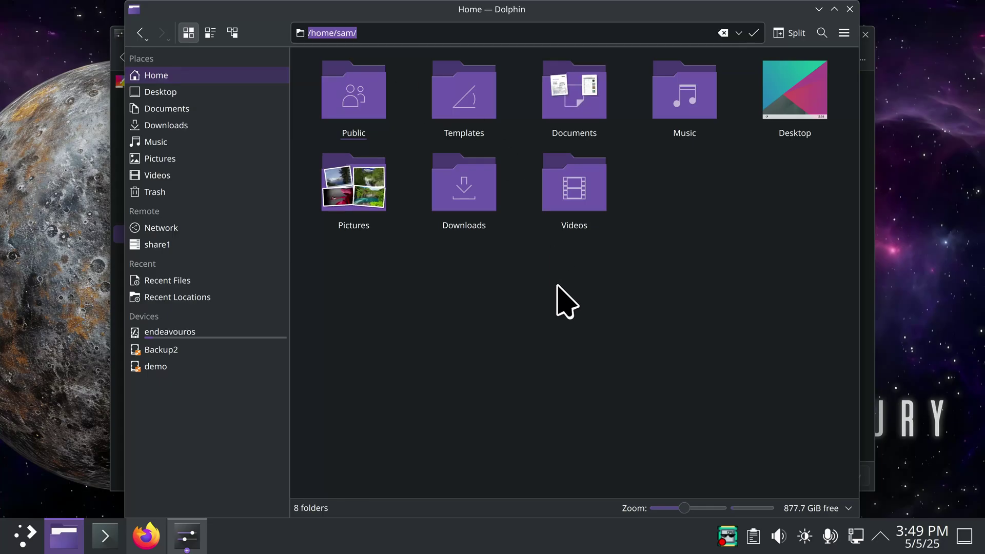
pyautogui.press('Escape')
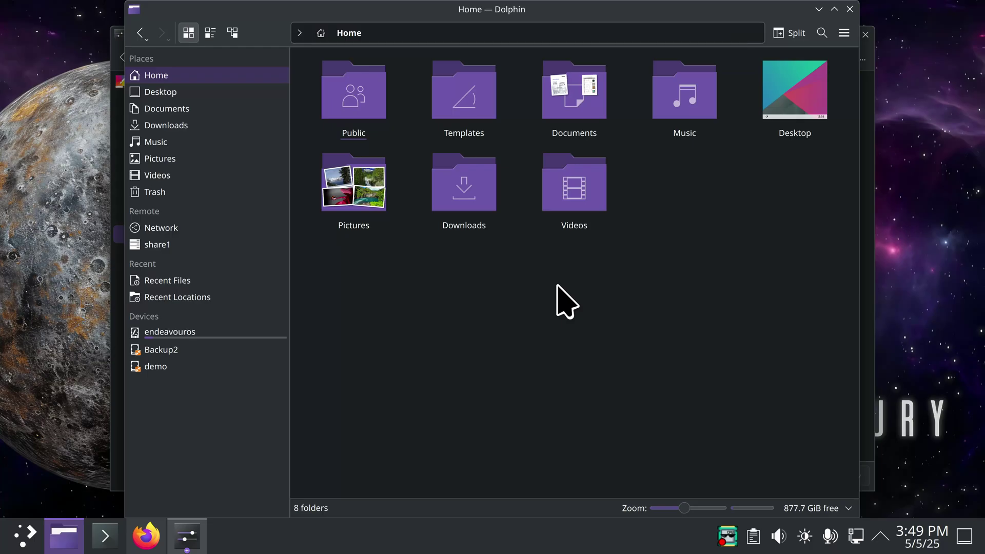
pyautogui.hotkey('ctrl', 'h')
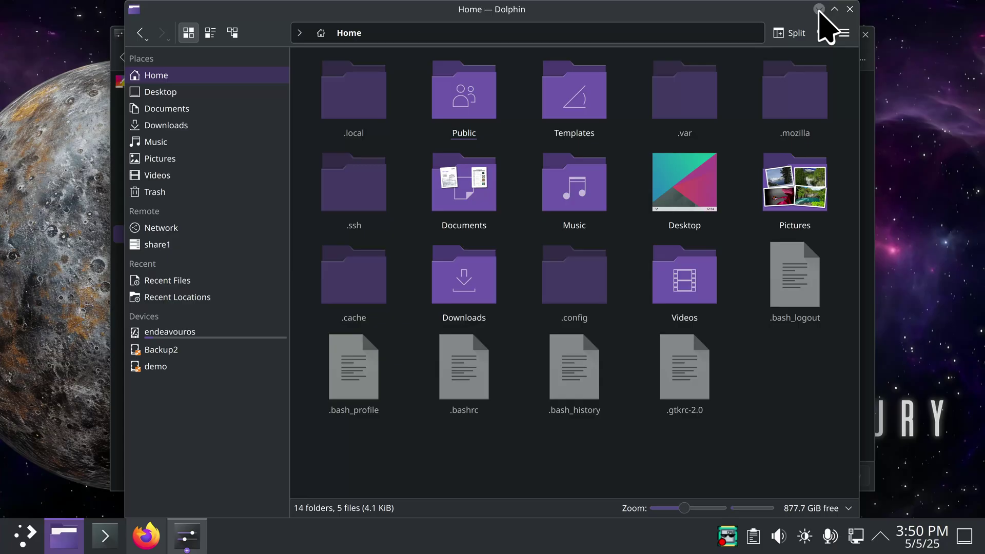
# Step: Minimize Dolphin and search the Download New Cursors catalogue for 'empty'
pyautogui.click(818, 9)
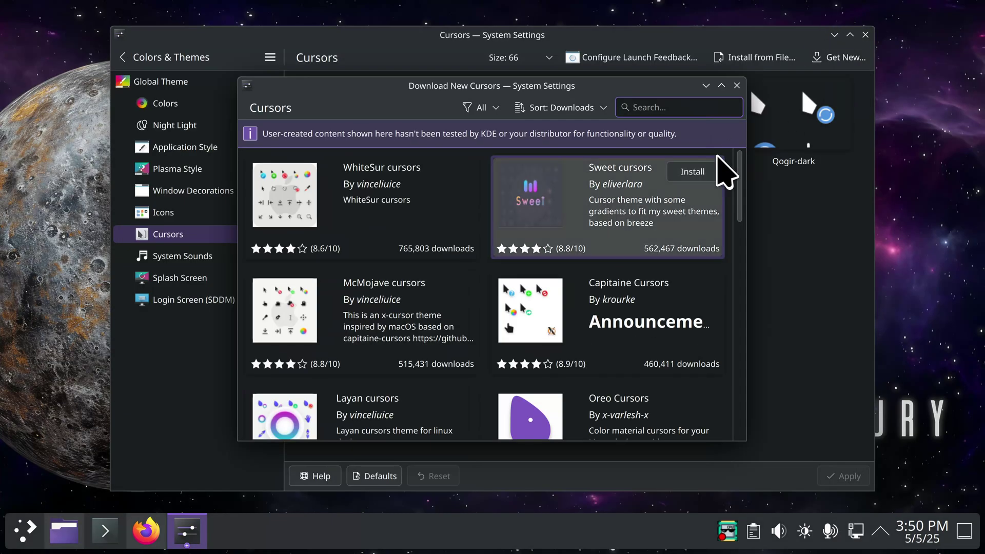
pyautogui.moveTo(659, 292)
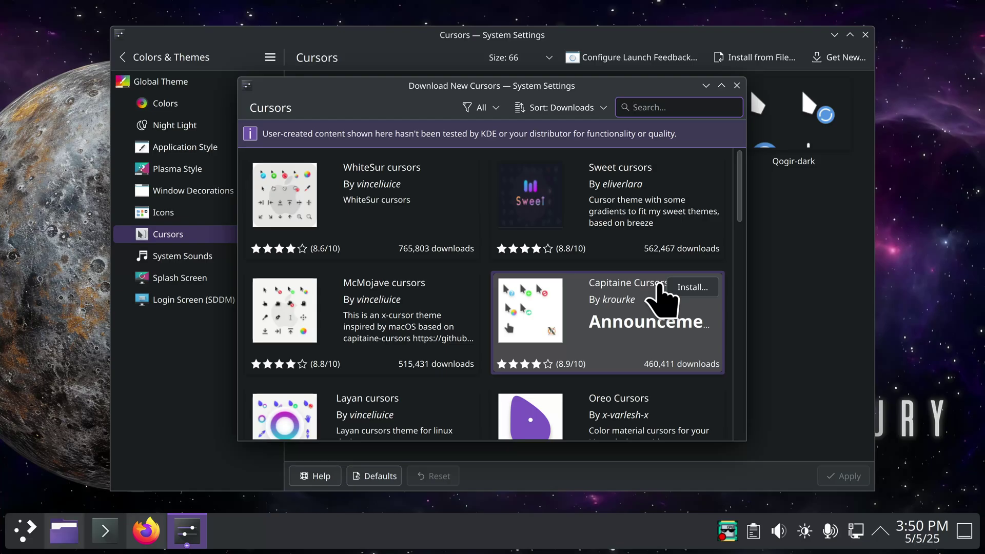
pyautogui.write('empty')
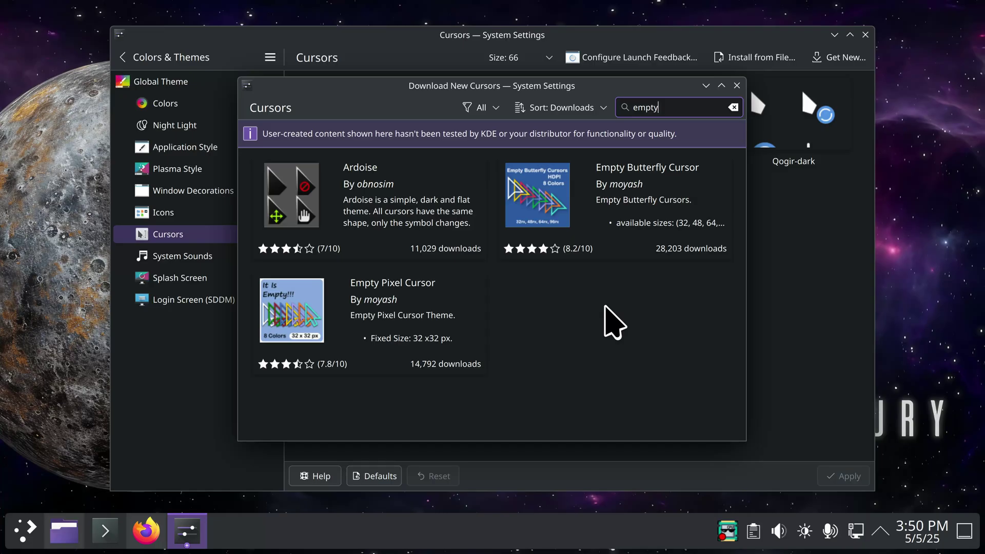
# Step: Review the Empty Butterfly Cursor details page, then return to the search results
pyautogui.moveTo(431, 333)
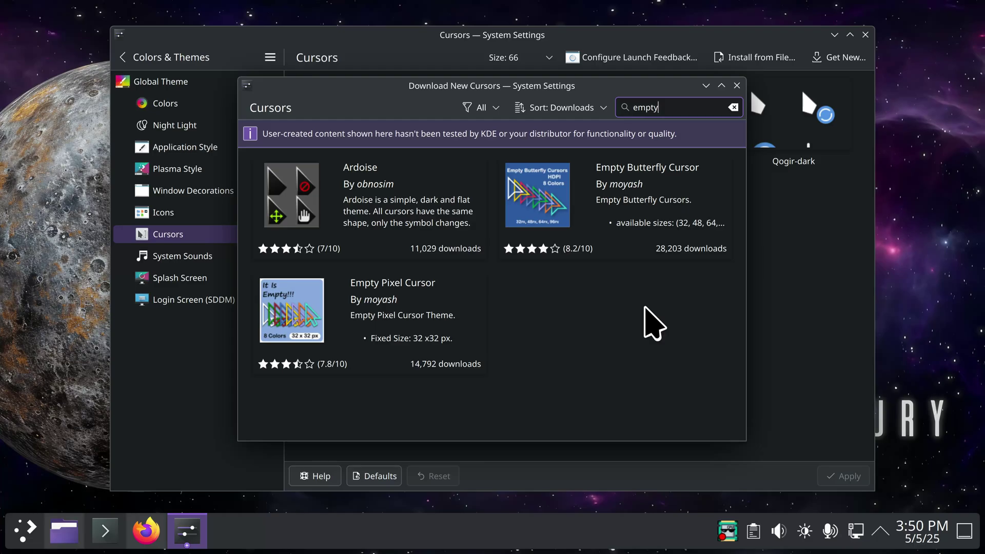
pyautogui.click(600, 203)
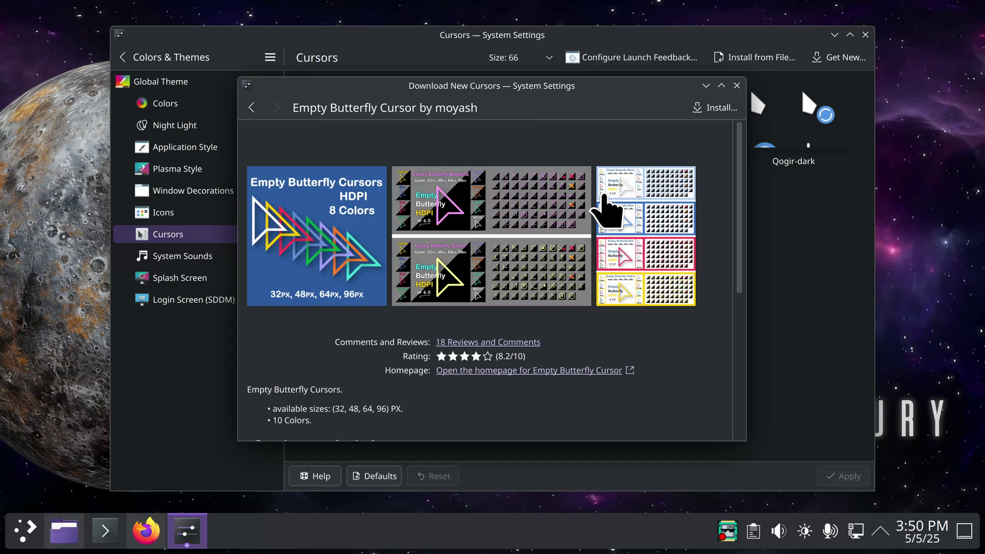
pyautogui.scroll(-8, 605, 210)
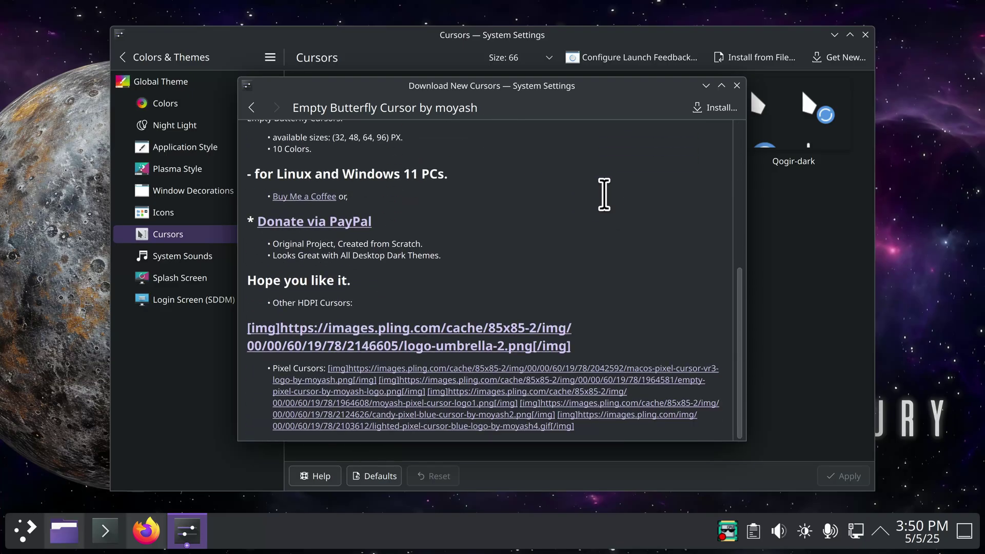
pyautogui.scroll(2, 586, 243)
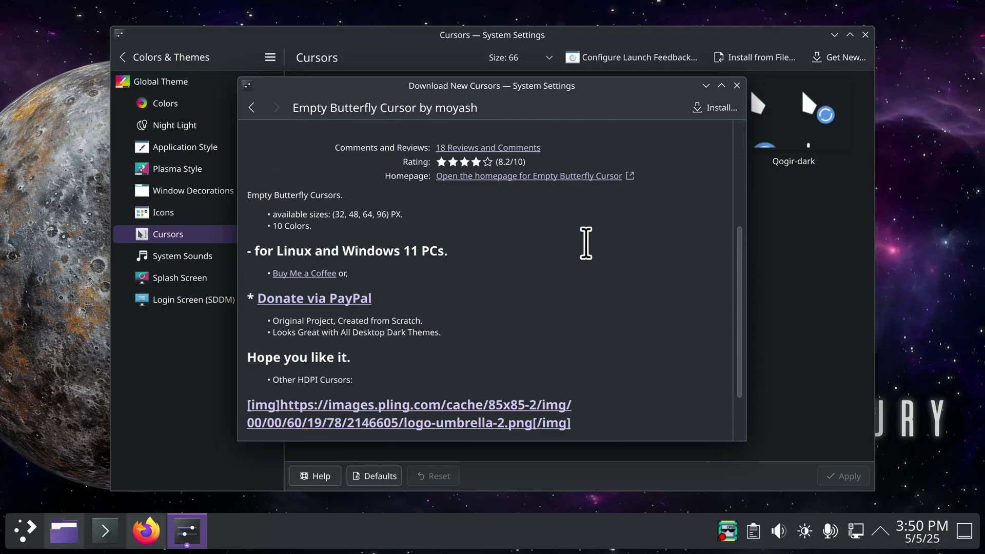
pyautogui.scroll(3, 577, 303)
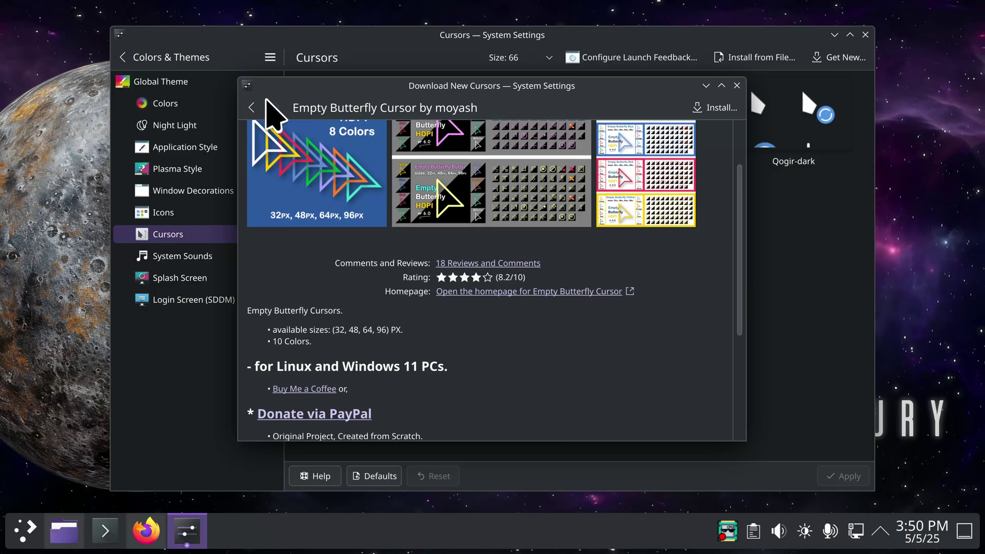
pyautogui.click(252, 108)
pyautogui.moveTo(699, 194)
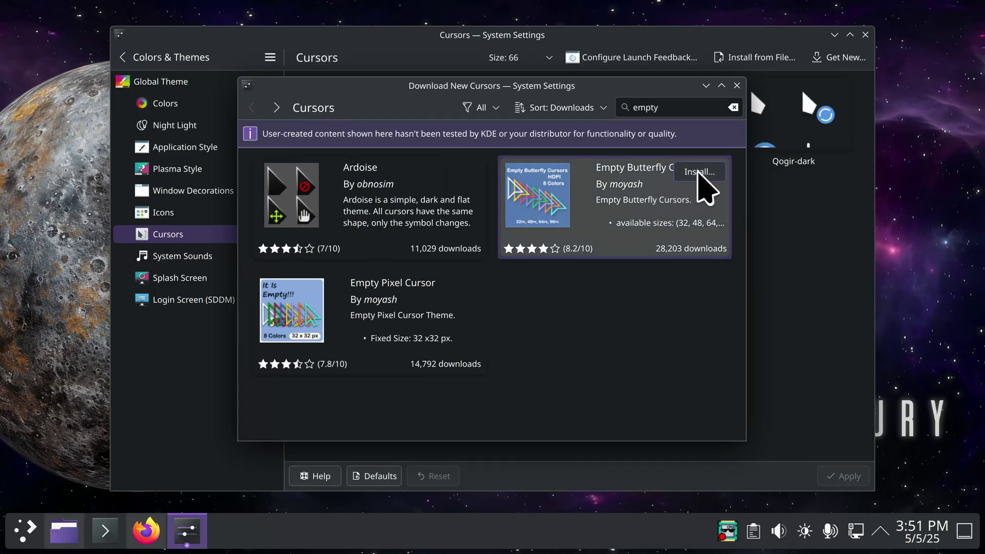
# Step: Install Empty-Butterfly-Blue-vr7-Linux.zip, then refresh the Cursors list by switching via Icons
pyautogui.click(699, 172)
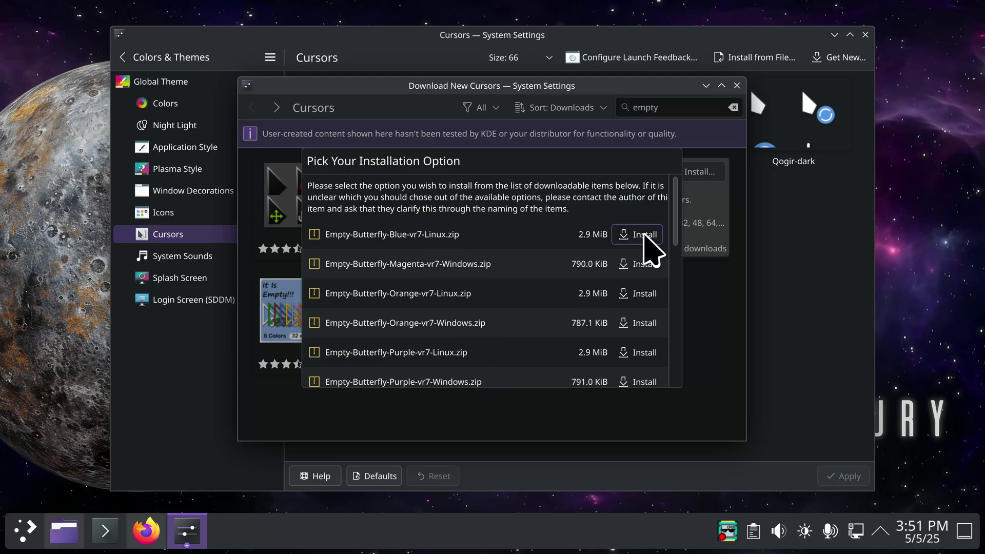
pyautogui.click(642, 236)
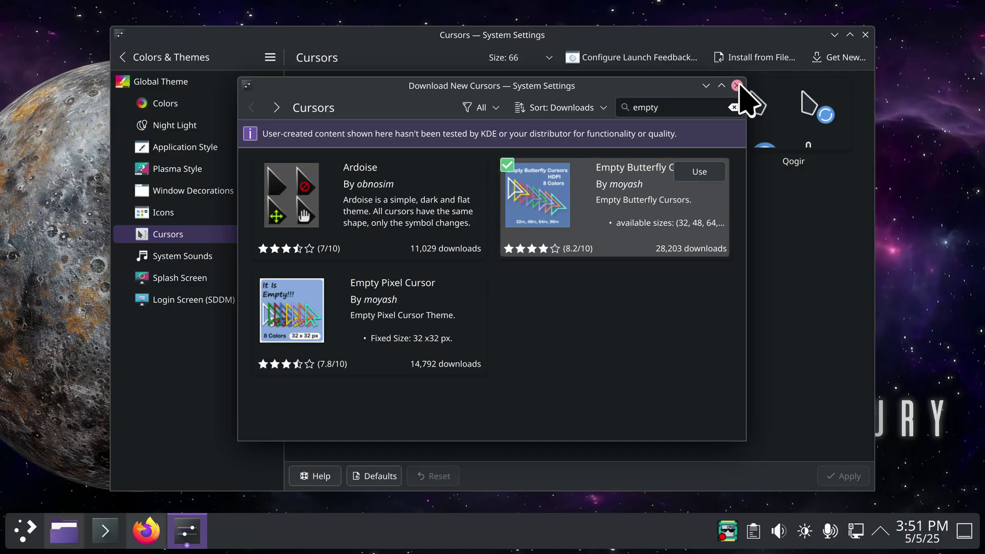
pyautogui.click(737, 86)
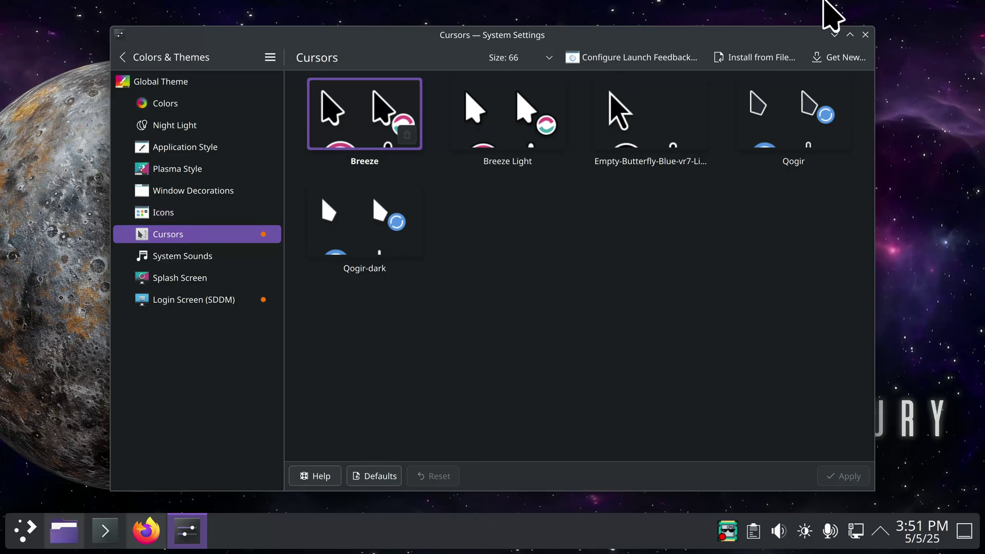
pyautogui.click(188, 215)
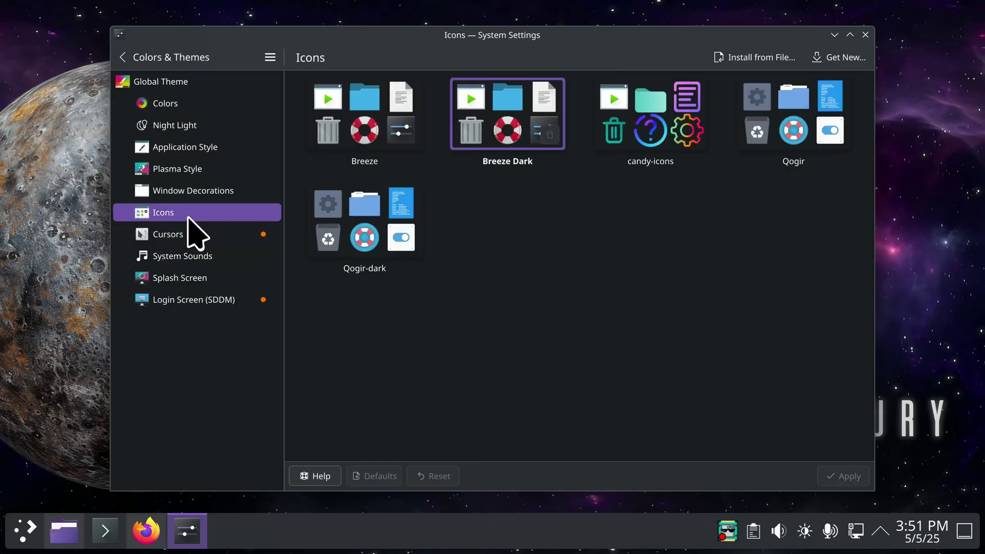
pyautogui.click(190, 234)
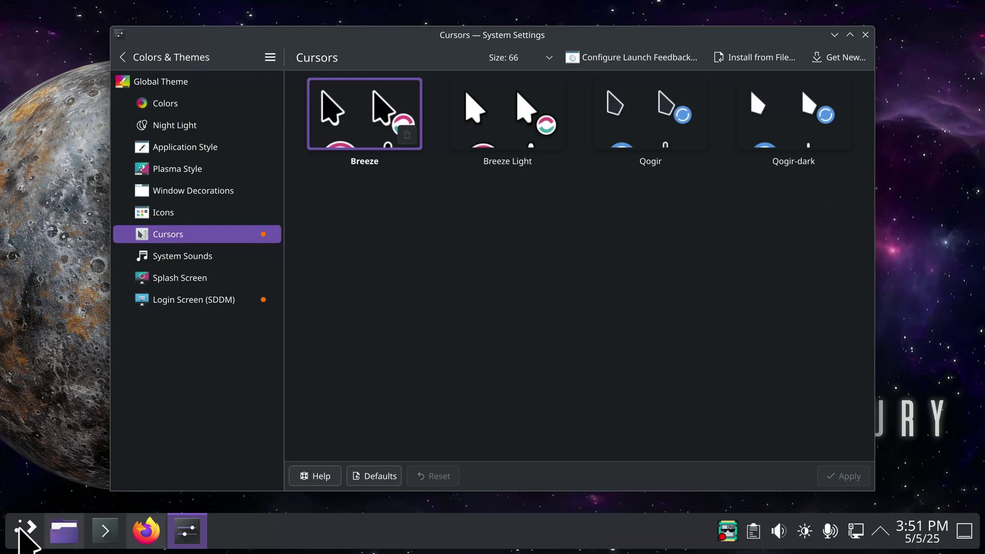
# Step: Open .icons in Dolphin, then the Empty-Butterfly-Blue-vr7-Linux package folder
pyautogui.click(64, 529)
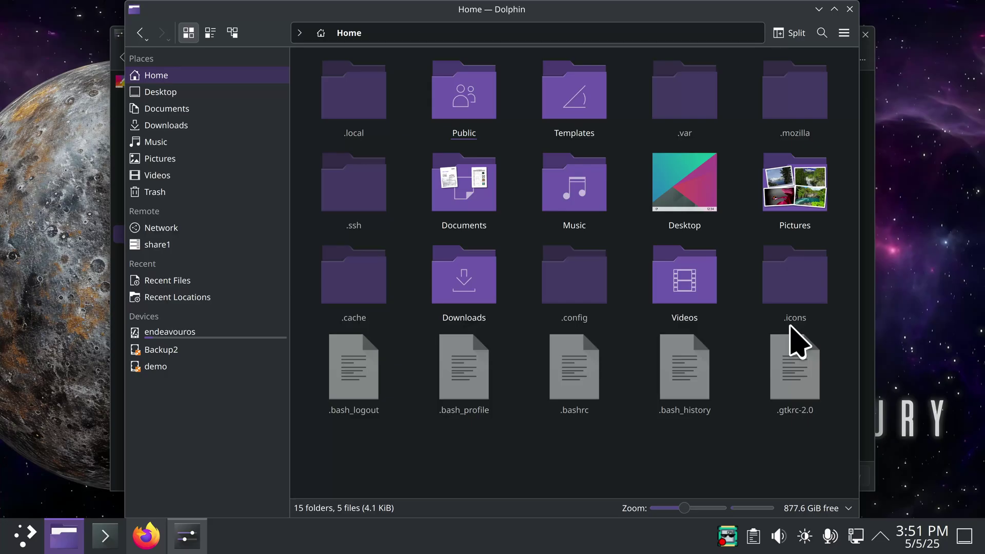
pyautogui.doubleClick(786, 277)
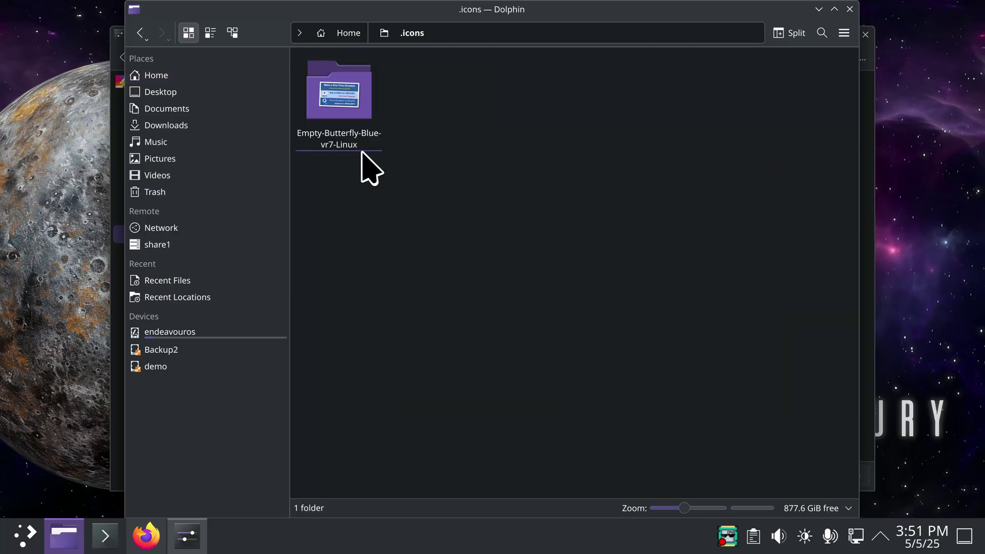
pyautogui.click(187, 536)
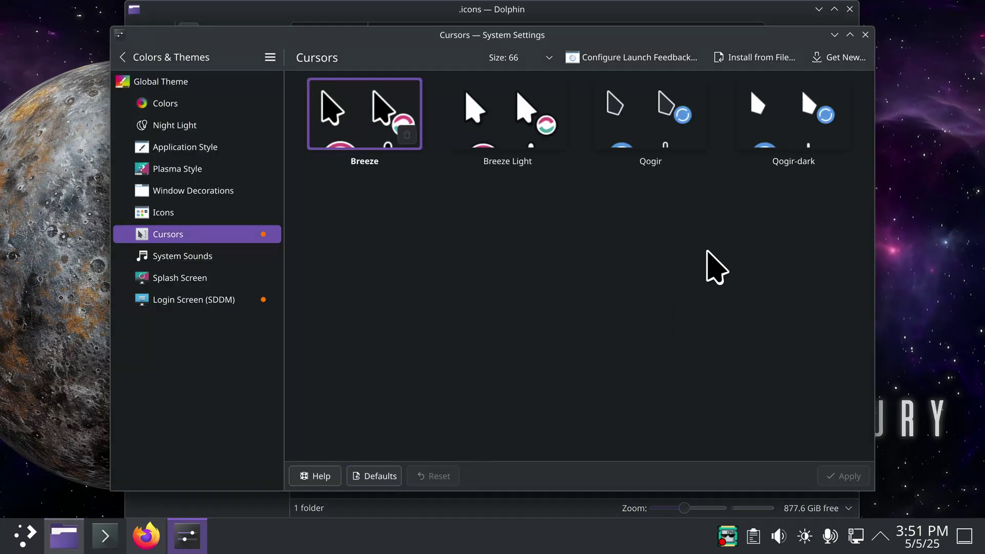
pyautogui.click(834, 34)
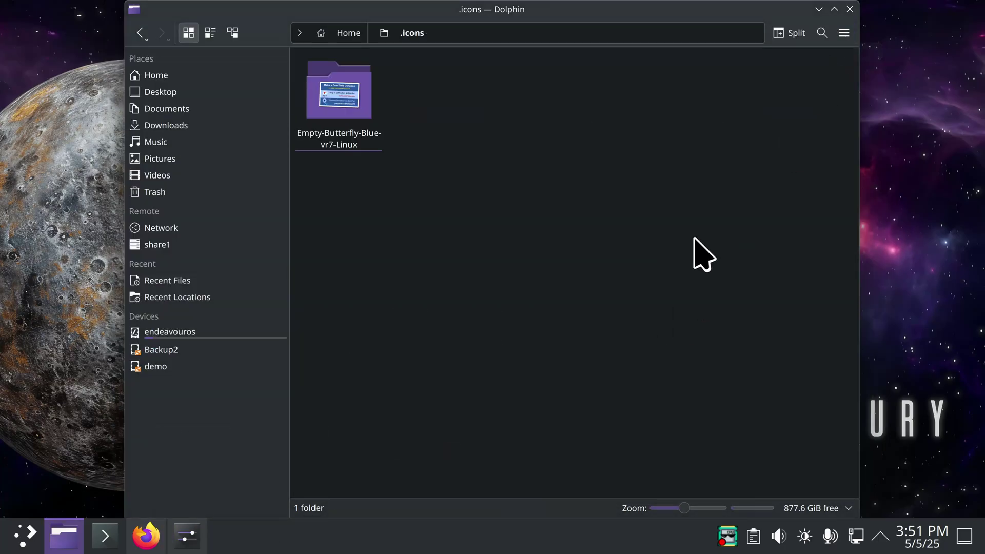
pyautogui.doubleClick(337, 103)
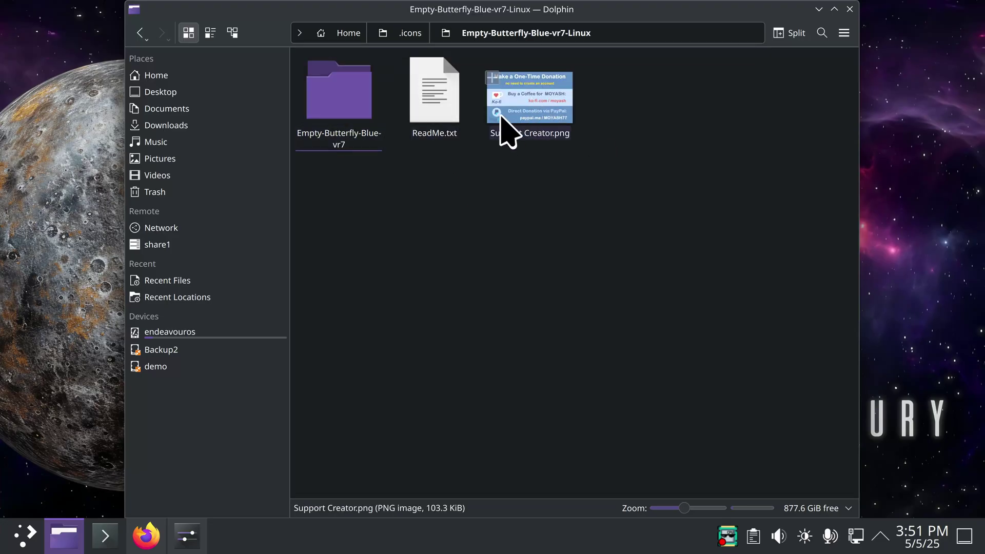
# Step: Read ReadMe.txt's instruction to move Empty-Butterfly-Blue-vr7 into .icons, then close Kate
pyautogui.doubleClick(440, 91)
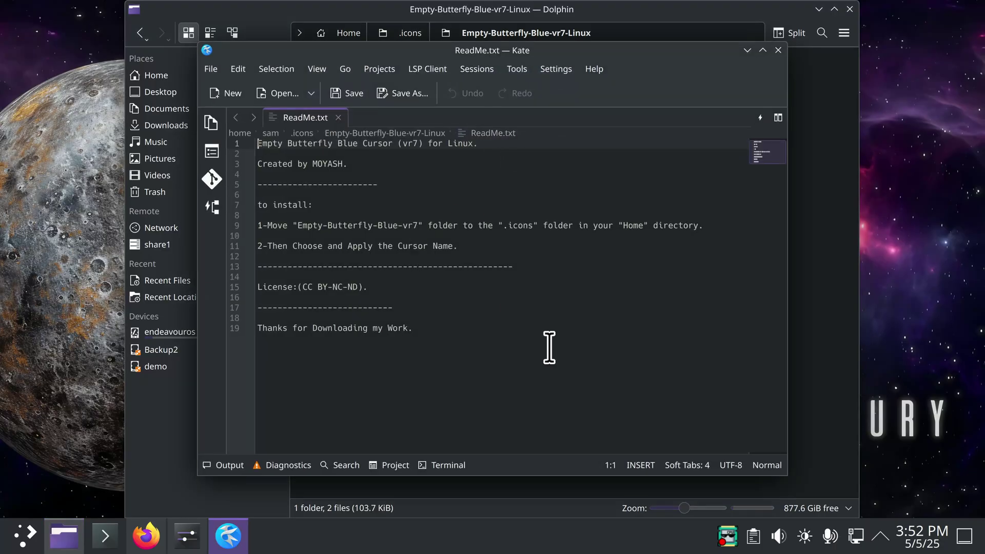
pyautogui.keyDown('ctrl'); pyautogui.scroll(1, 561, 355); pyautogui.keyUp('ctrl')
pyautogui.keyDown('ctrl'); pyautogui.scroll(2, 561, 355); pyautogui.keyUp('ctrl')
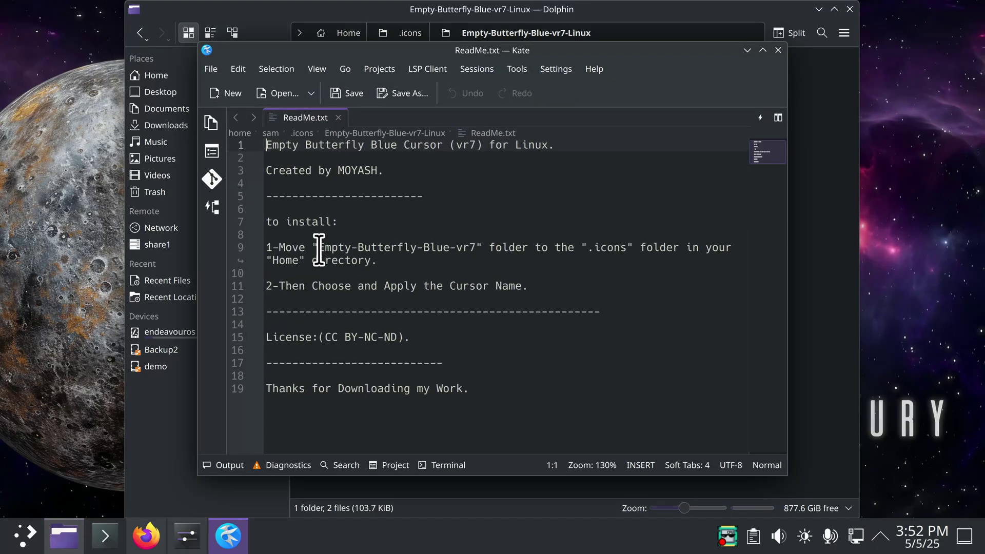
pyautogui.moveTo(319, 249); pyautogui.dragTo(509, 248)
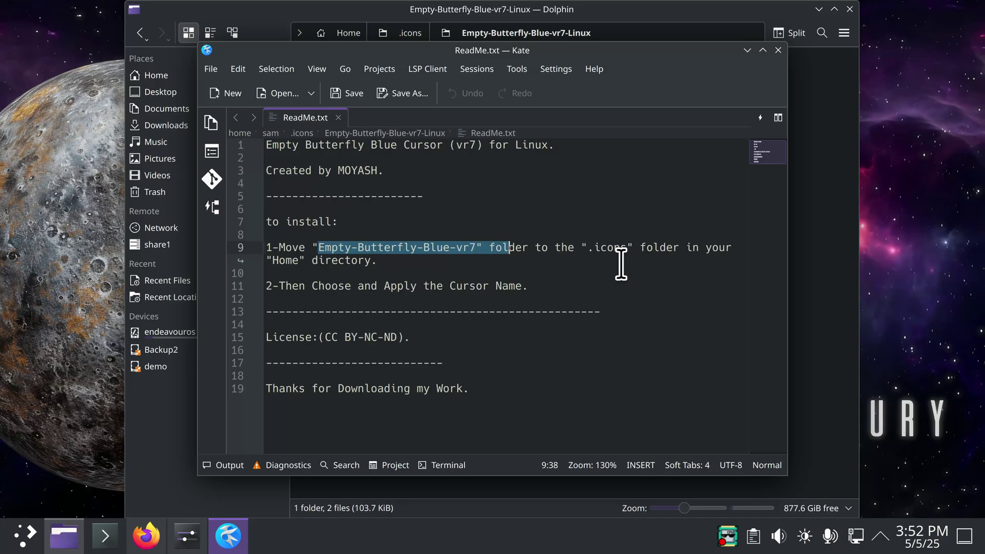
pyautogui.click(778, 50)
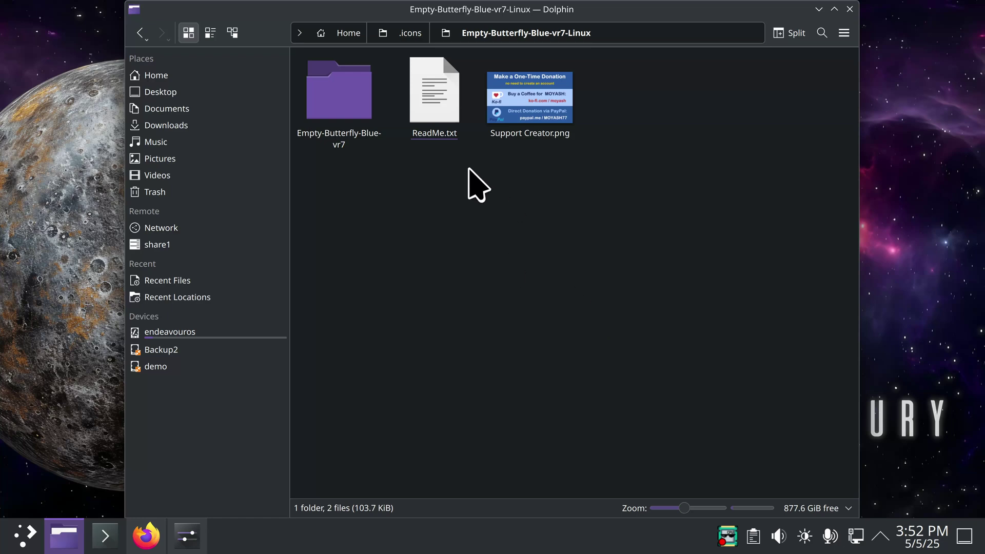
# Step: Inspect the Empty-Butterfly-Blue-vr7 folder's contents and copy that folder
pyautogui.doubleClick(319, 109)
pyautogui.click(429, 105)
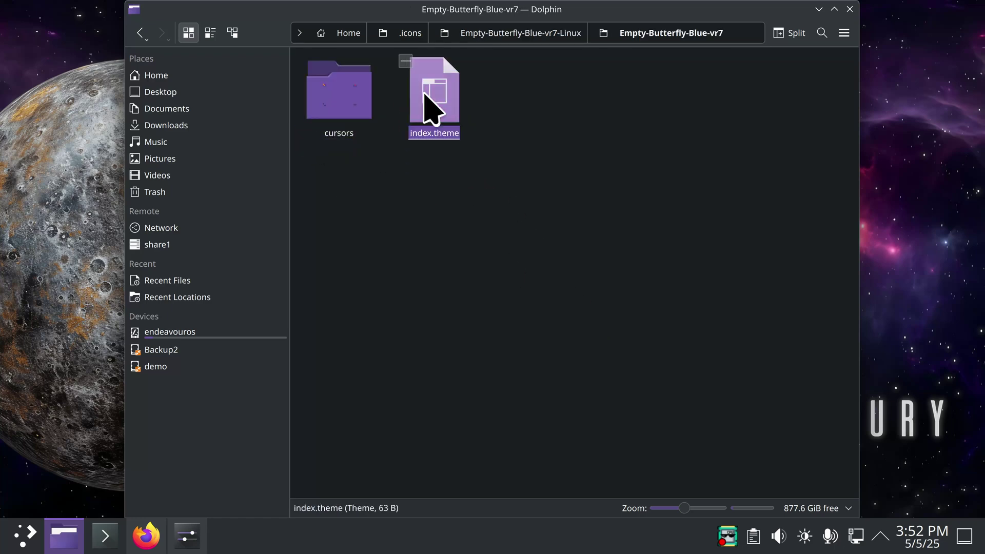
pyautogui.click(342, 103)
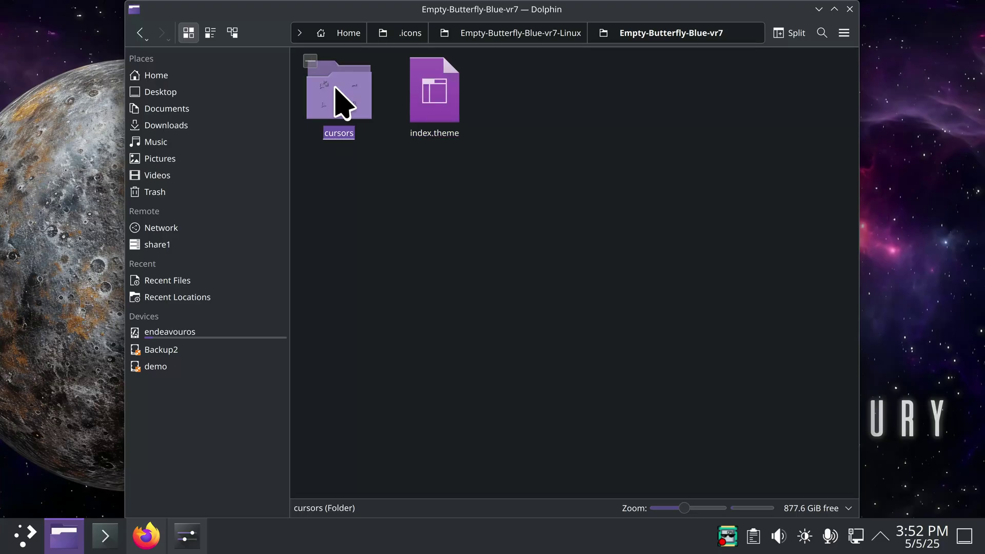
pyautogui.click(135, 31)
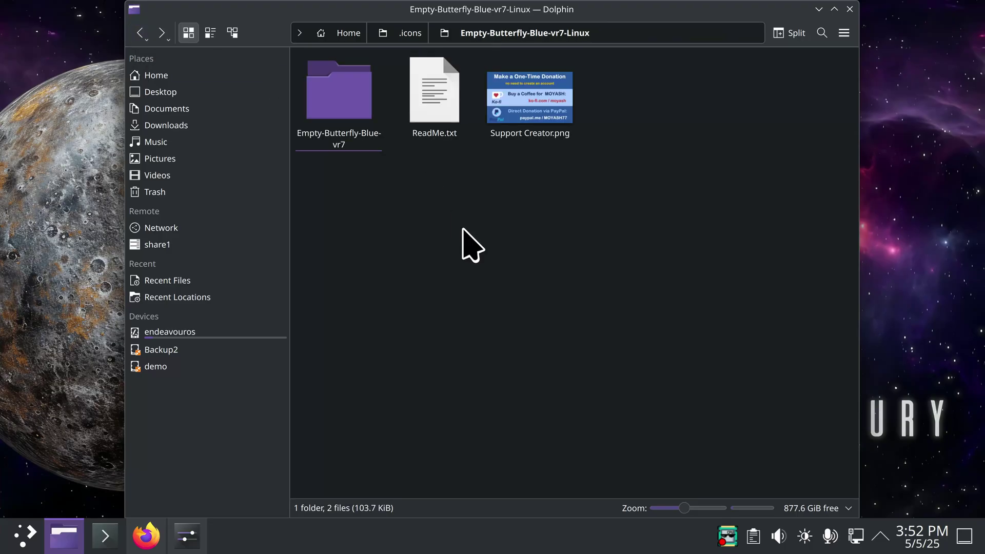
pyautogui.rightClick(332, 91)
pyautogui.click(364, 83)
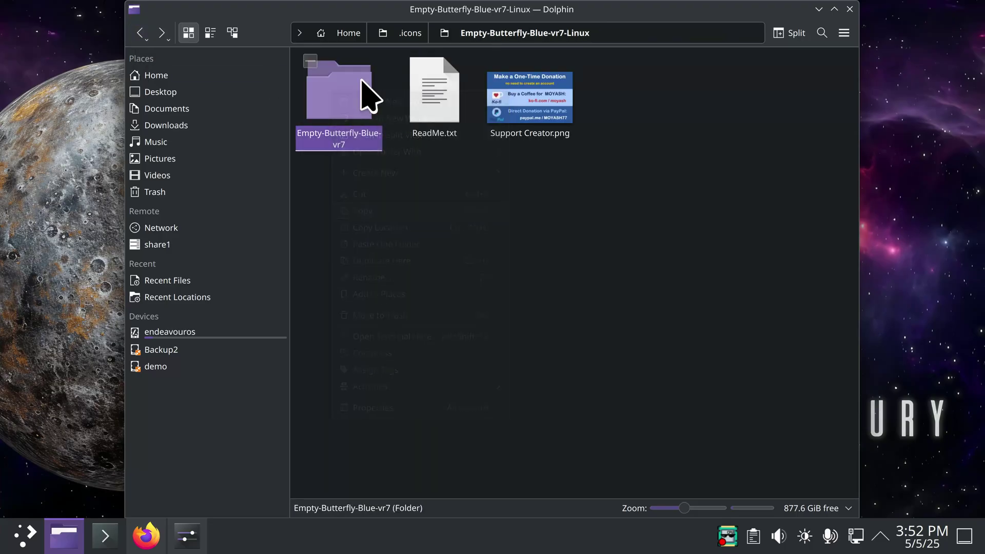
# Step: Paste Empty-Butterfly-Blue-vr7 into .icons and trash the Empty-Butterfly-Blue-vr7-Linux wrapper
pyautogui.click(139, 32)
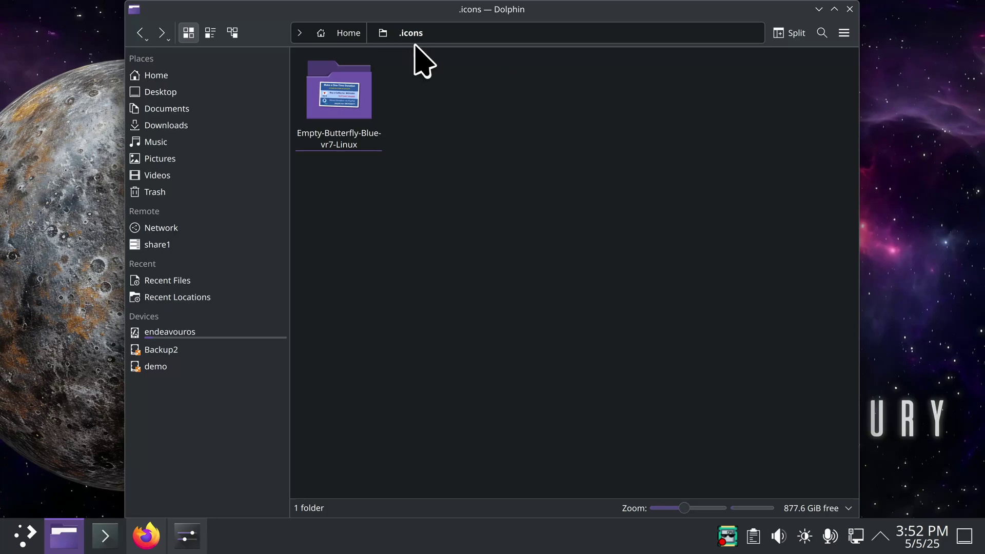
pyautogui.rightClick(488, 113)
pyautogui.click(572, 162)
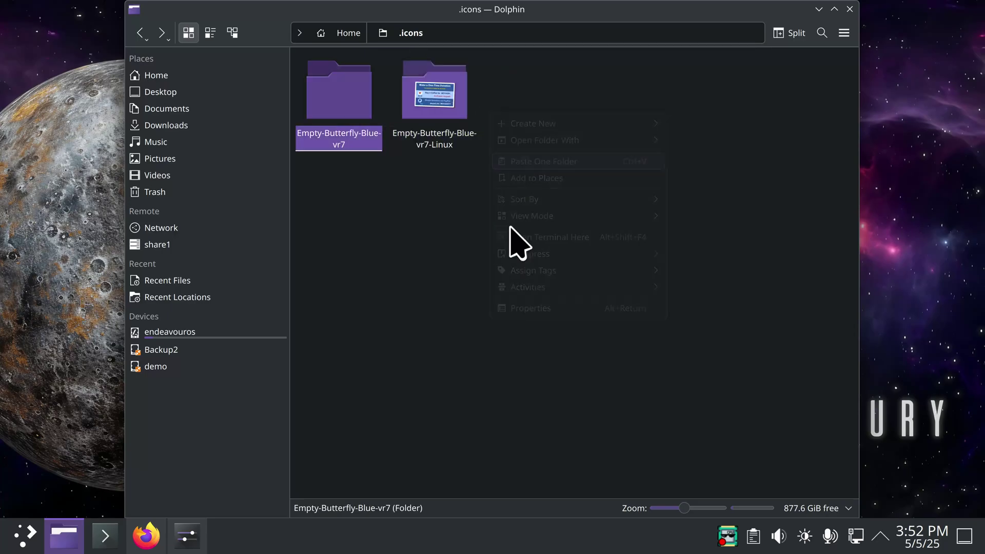
pyautogui.click(441, 110)
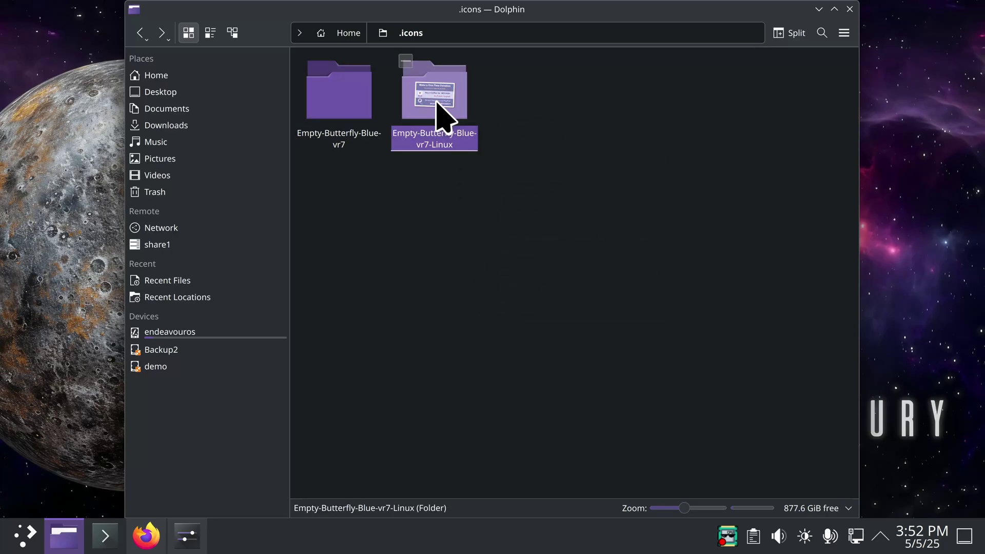
pyautogui.press('Delete')
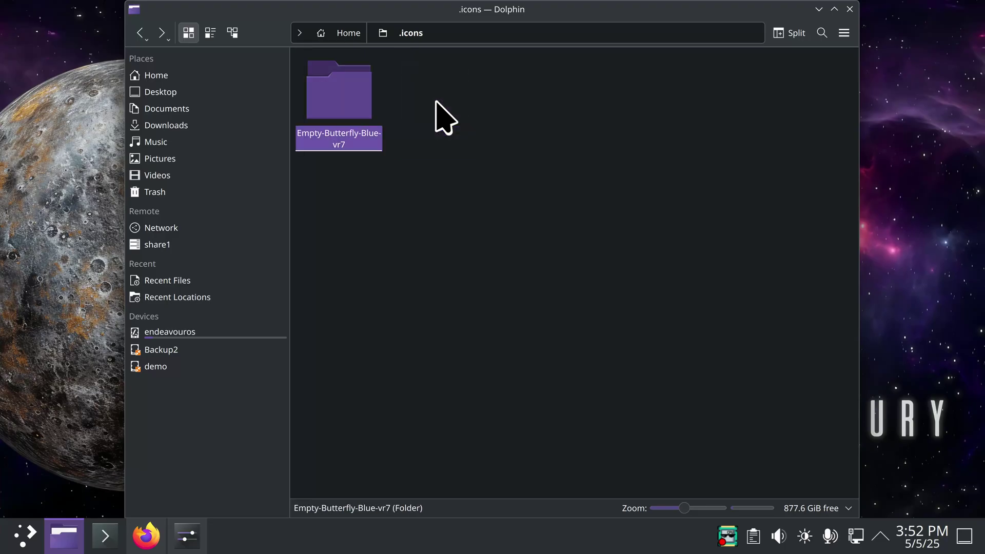
# Step: Verify the pasted folder's contents, return to .icons, and close Dolphin
pyautogui.doubleClick(356, 90)
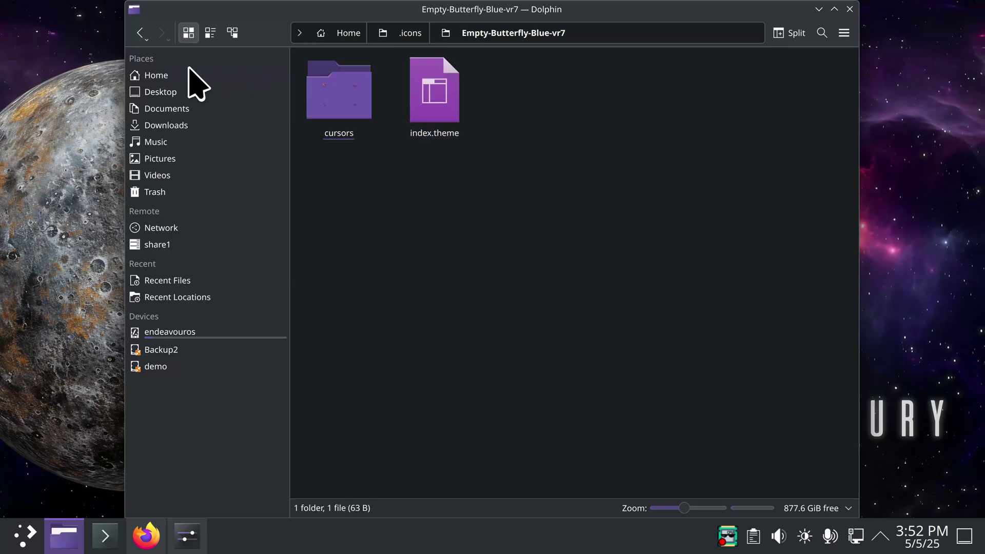
pyautogui.click(139, 32)
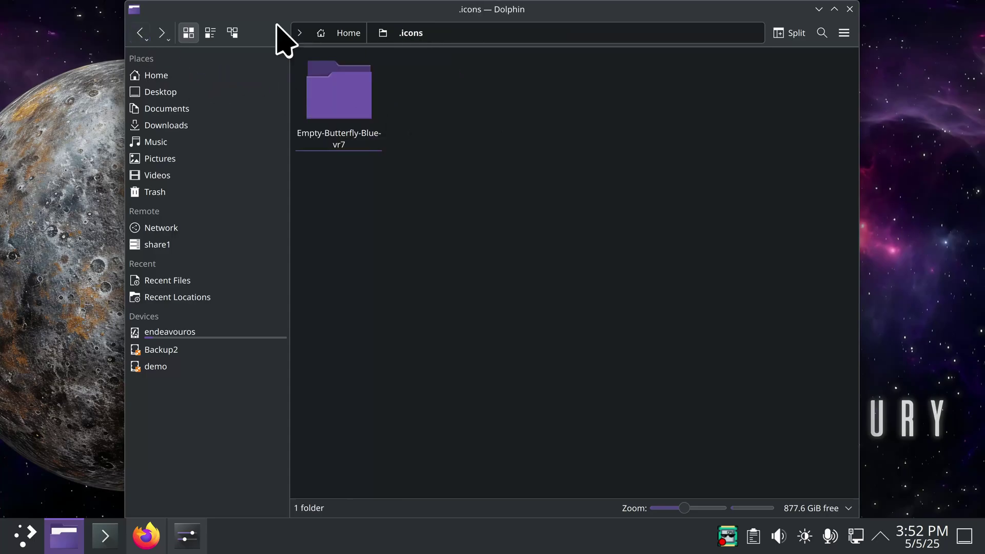
pyautogui.click(849, 9)
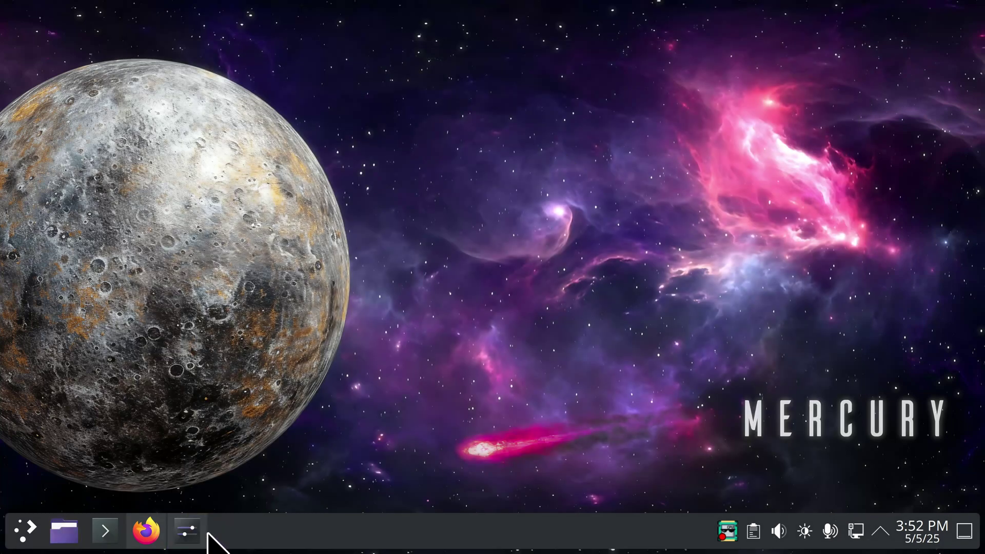
# Step: Refresh the Cursors list, apply Empty-Butterfly-Blue-vr7 at size 64, and close System Settings
pyautogui.click(193, 531)
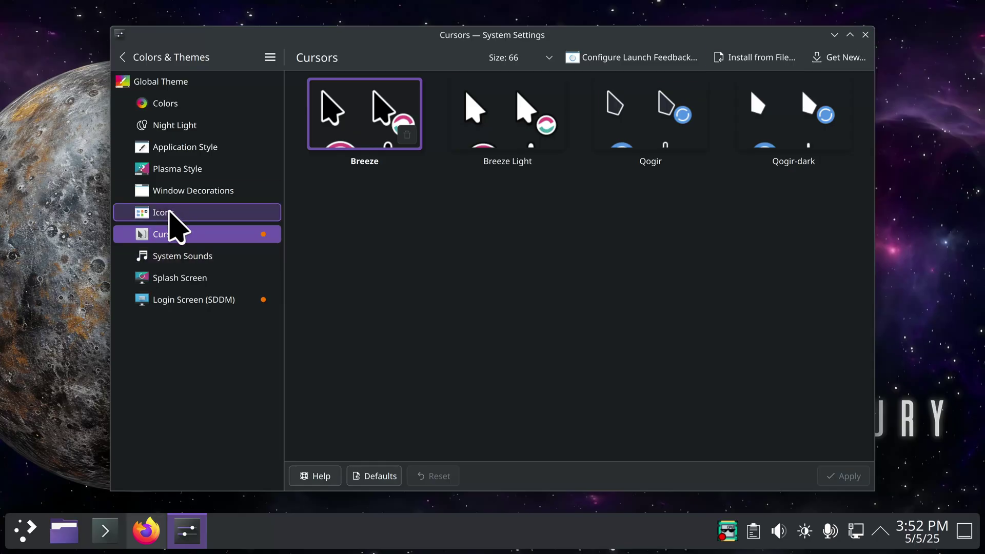
pyautogui.click(169, 212)
pyautogui.click(175, 234)
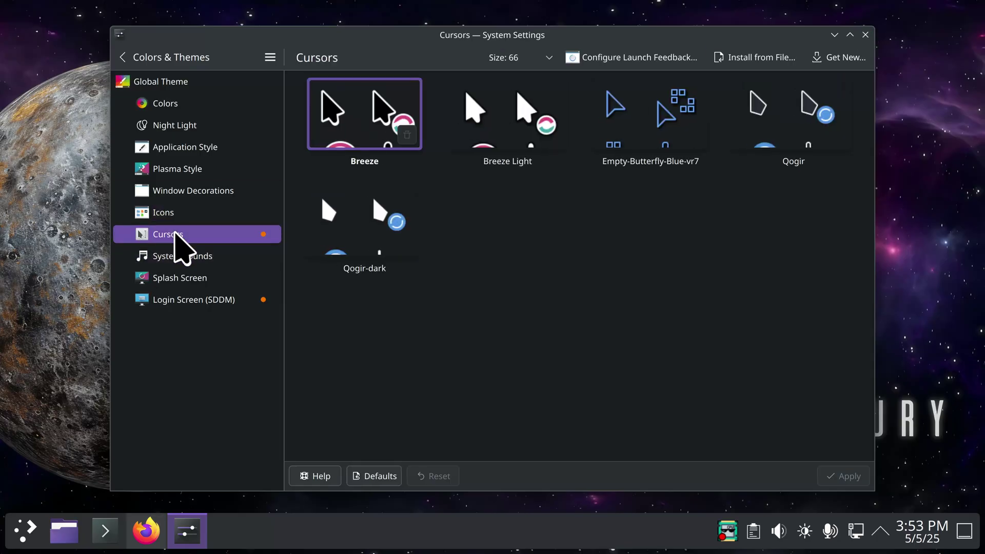
pyautogui.click(644, 119)
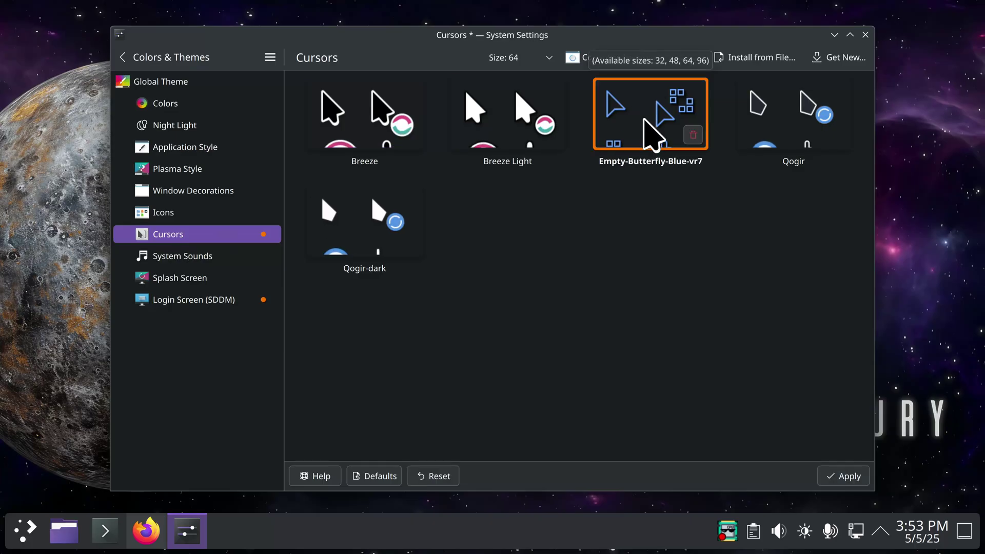
pyautogui.click(819, 475)
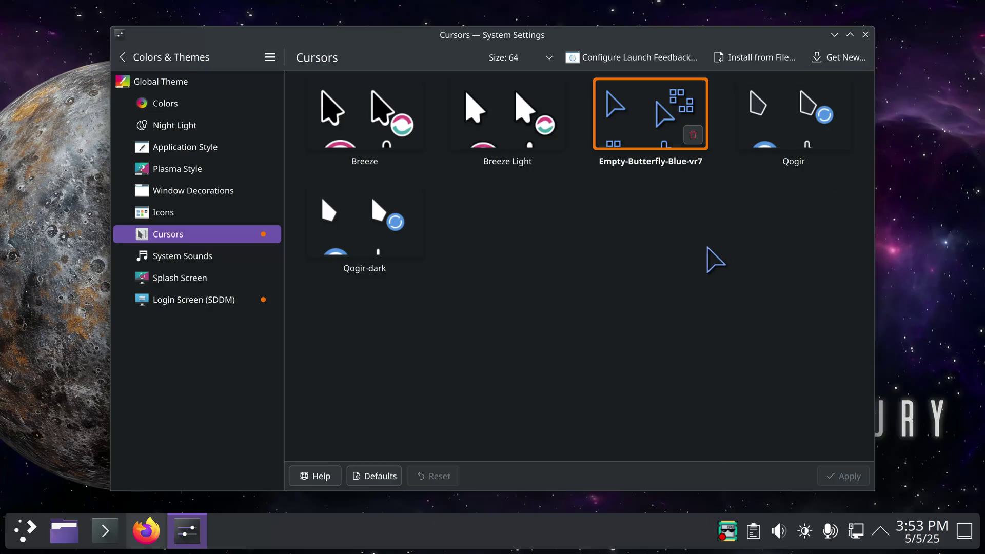
pyautogui.click(865, 34)
# Step: Open Downloads in Dolphin and delete the four previously extracted folders
pyautogui.click(64, 531)
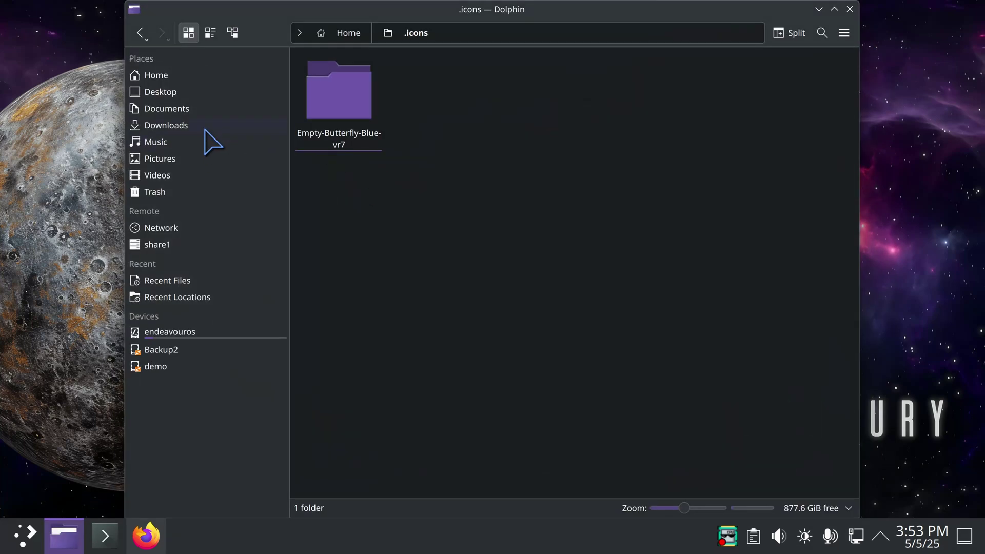
pyautogui.click(206, 128)
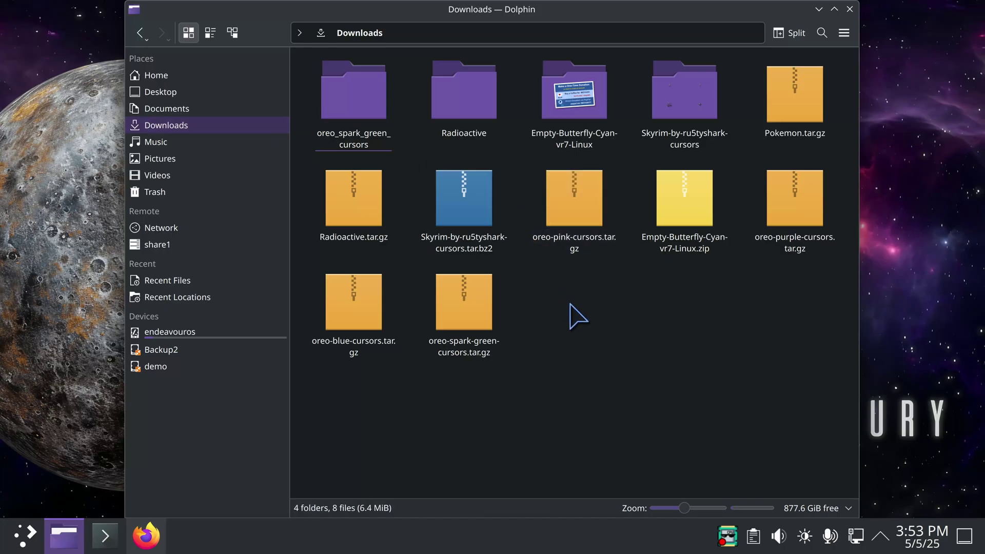
pyautogui.moveTo(747, 72); pyautogui.dragTo(318, 119)
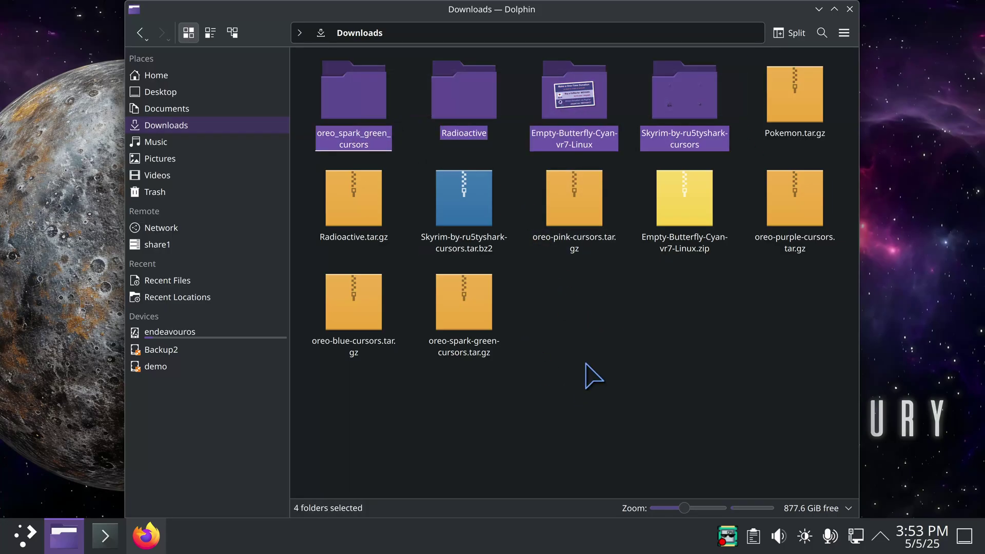
pyautogui.press('Delete')
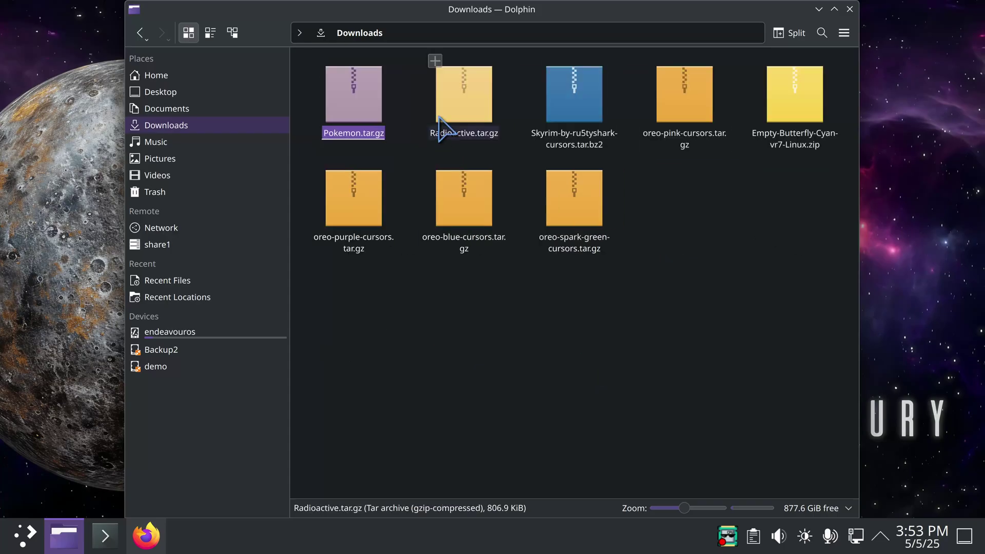
# Step: Extract the Radioactive, Skyrim and Pokemon cursor archives into Downloads
pyautogui.rightClick(470, 88)
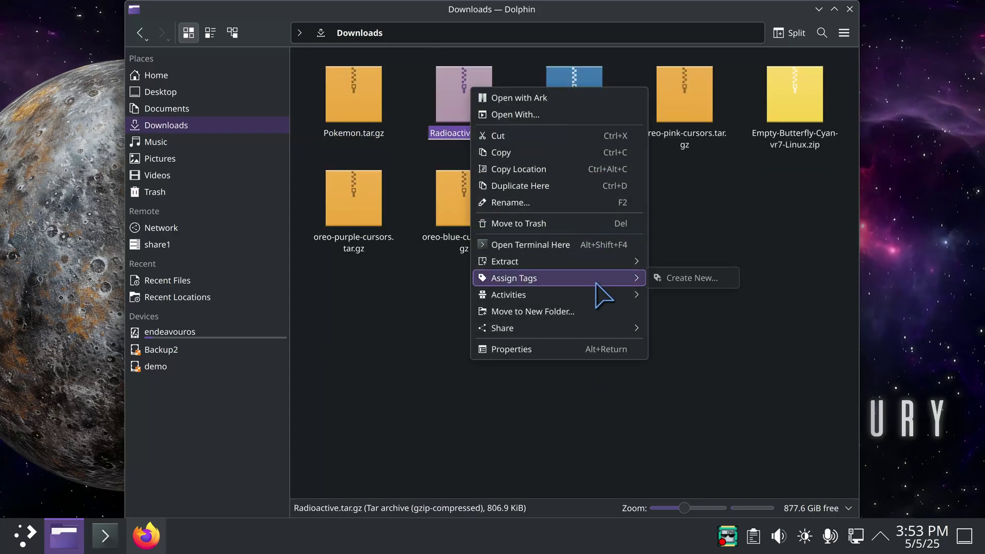
pyautogui.moveTo(608, 263)
pyautogui.click(686, 261)
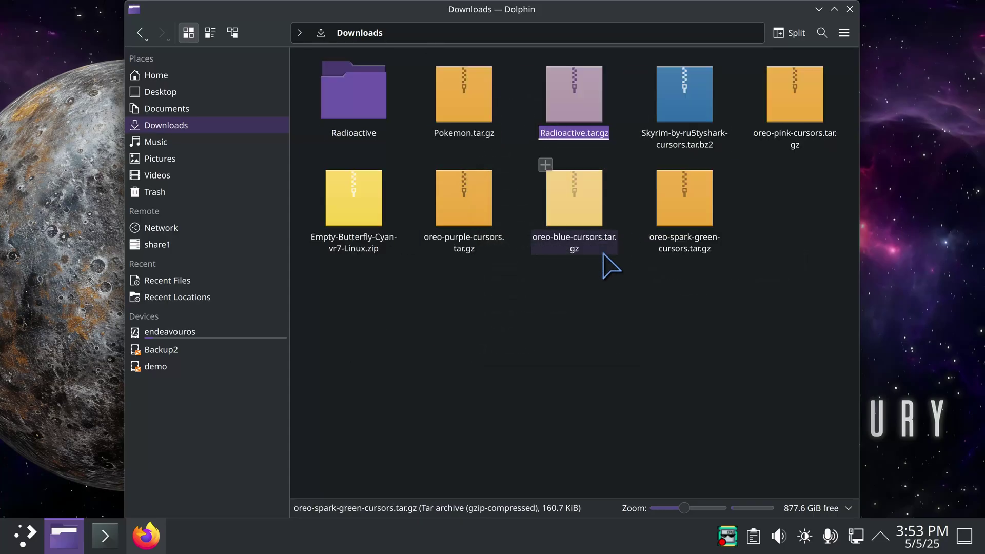
pyautogui.rightClick(702, 77)
pyautogui.moveTo(771, 256)
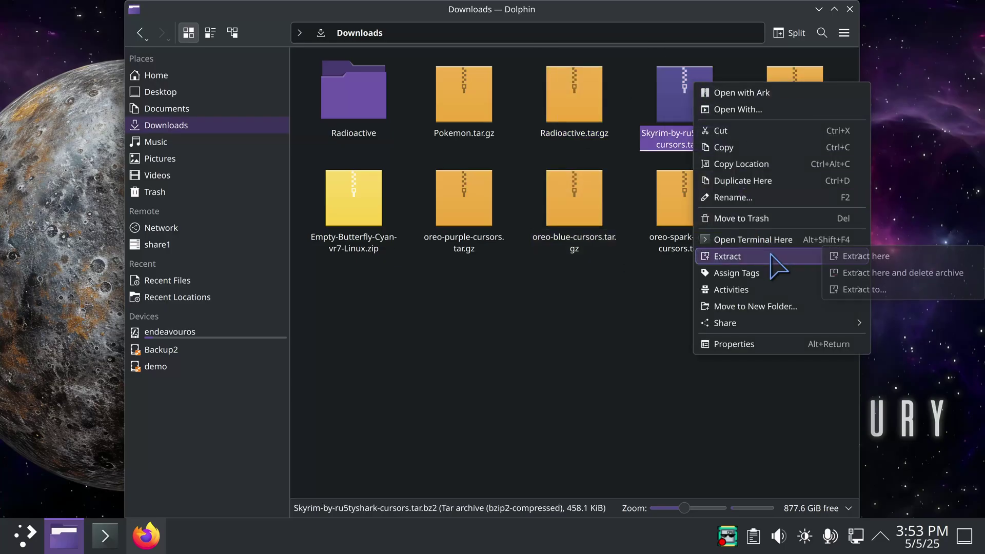
pyautogui.click(844, 257)
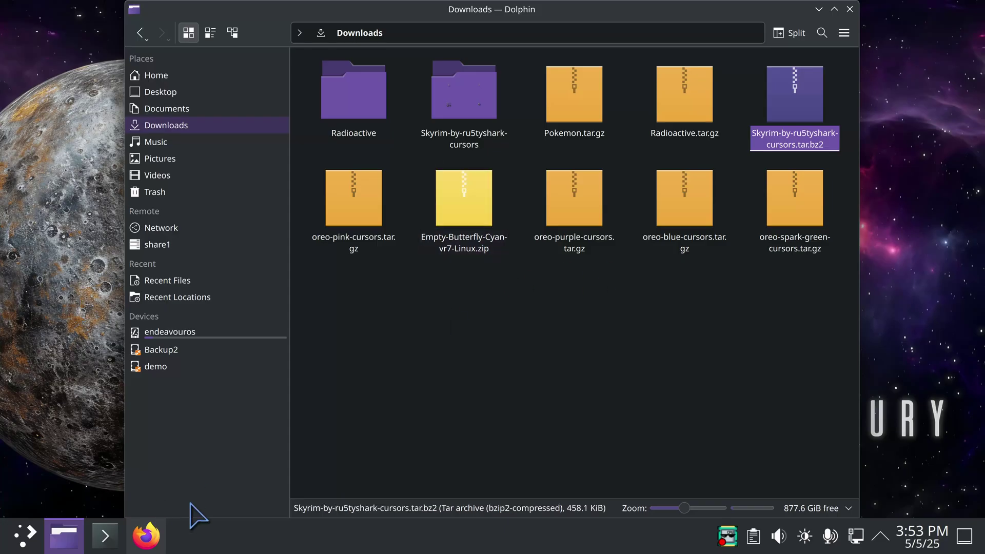
pyautogui.click(719, 352)
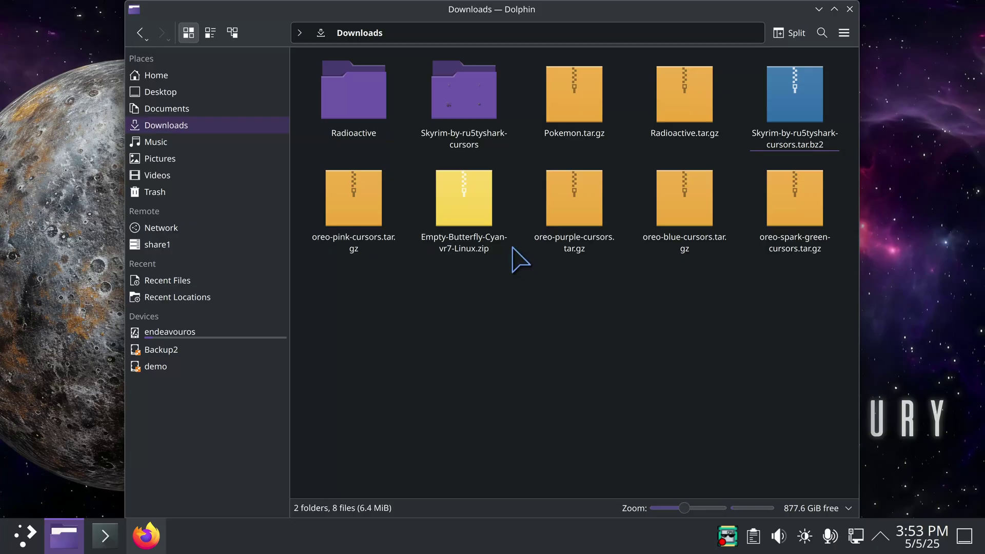
pyautogui.rightClick(570, 87)
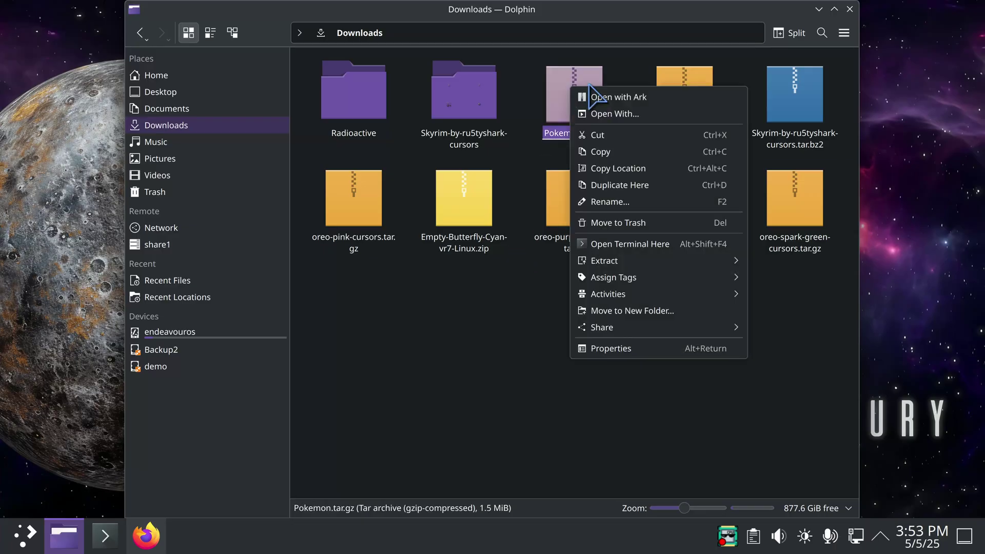
pyautogui.moveTo(654, 260)
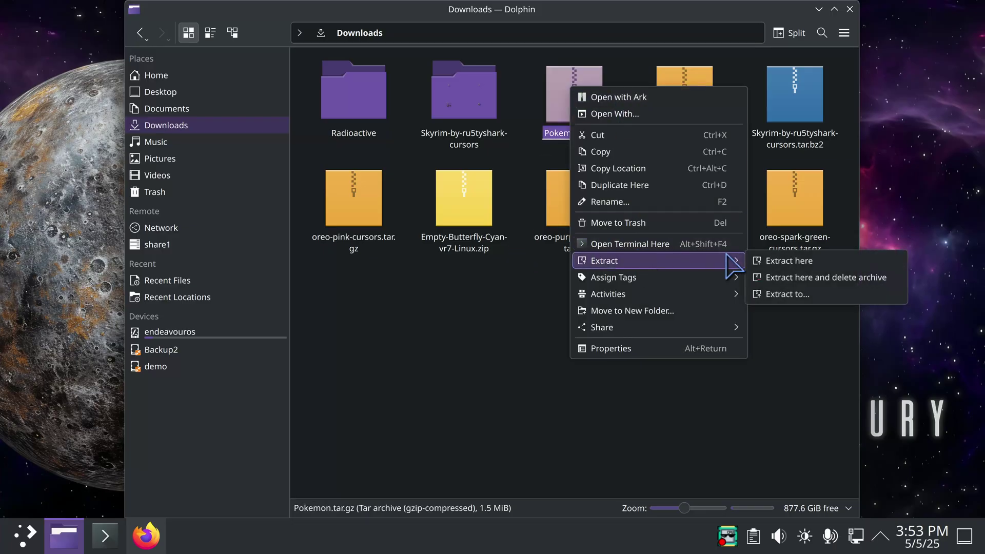
pyautogui.click(777, 261)
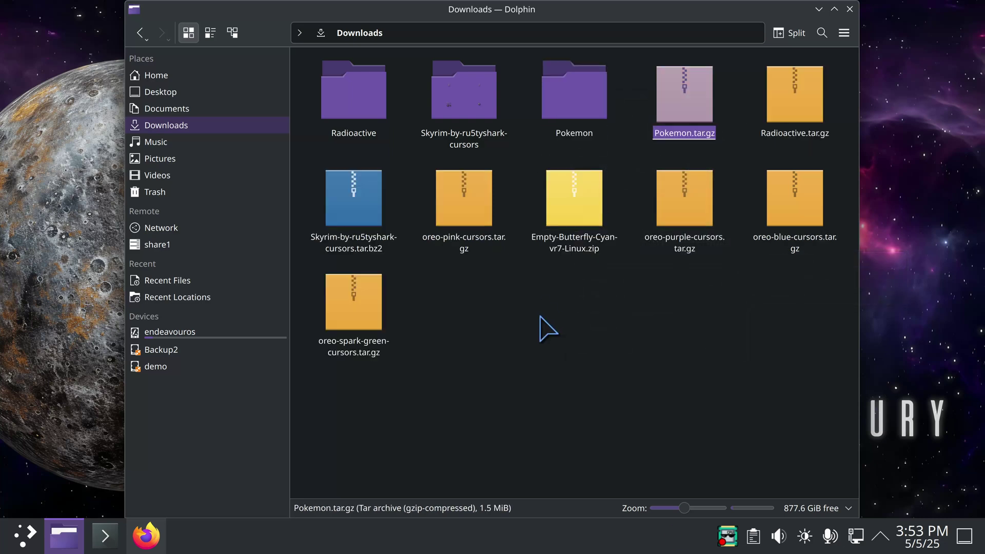
pyautogui.click(528, 359)
# Step: Cut the three extracted cursor folders and paste them into Home's .icons folder
pyautogui.moveTo(621, 67); pyautogui.dragTo(318, 119)
pyautogui.rightClick(363, 88)
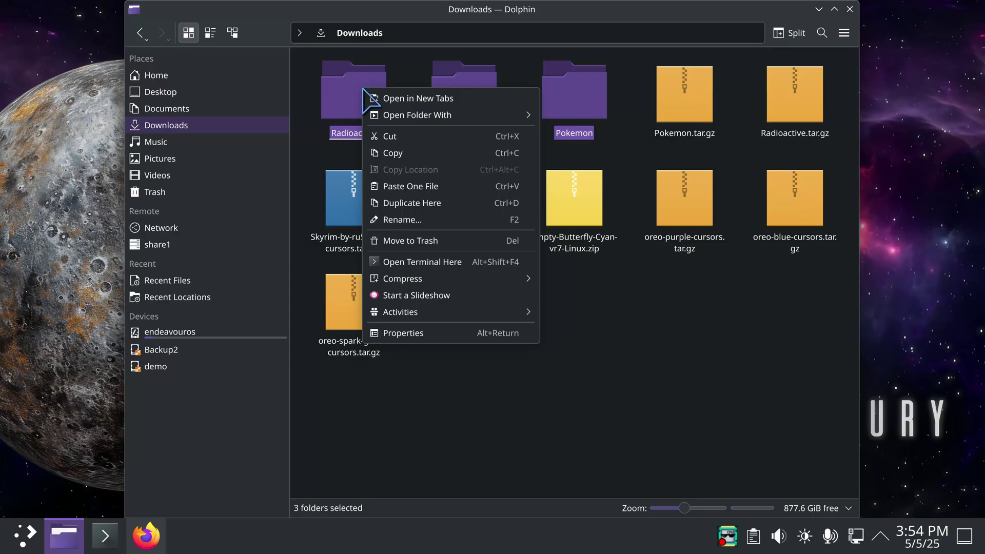
pyautogui.click(396, 137)
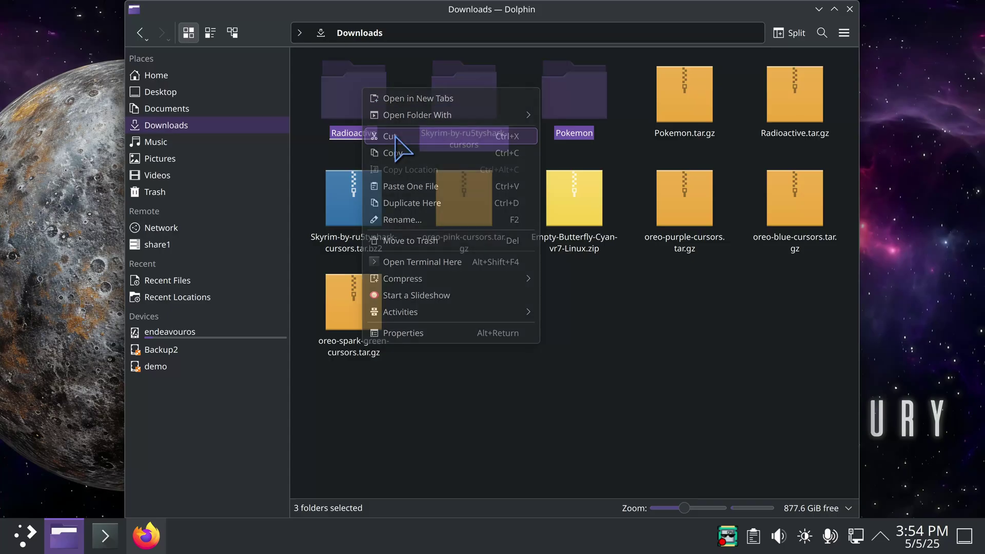
pyautogui.click(224, 78)
pyautogui.doubleClick(589, 285)
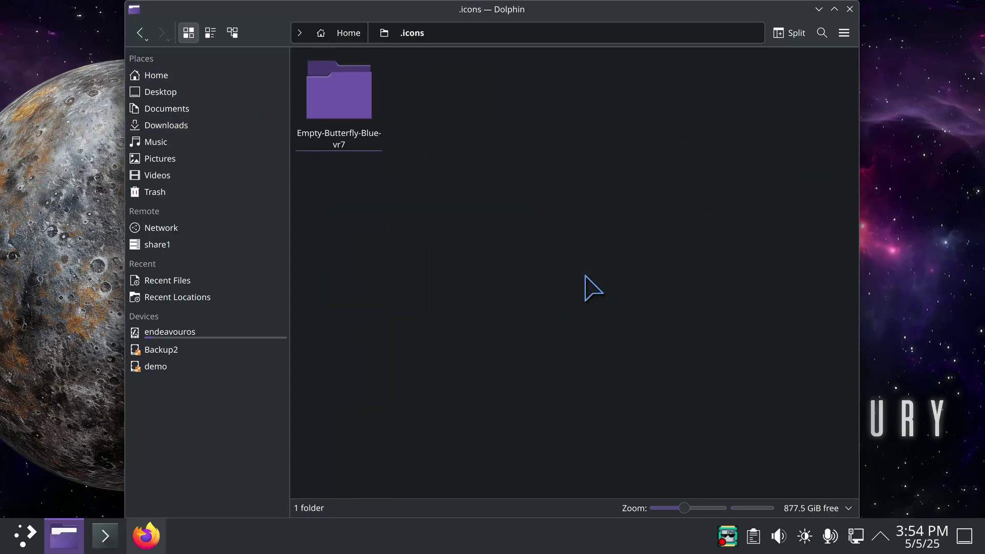
pyautogui.rightClick(413, 118)
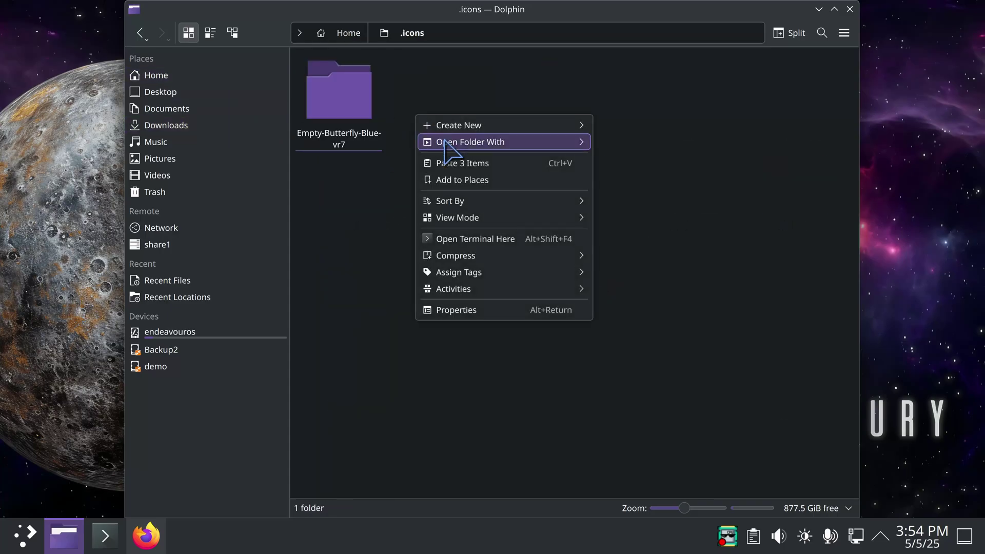
pyautogui.click(482, 163)
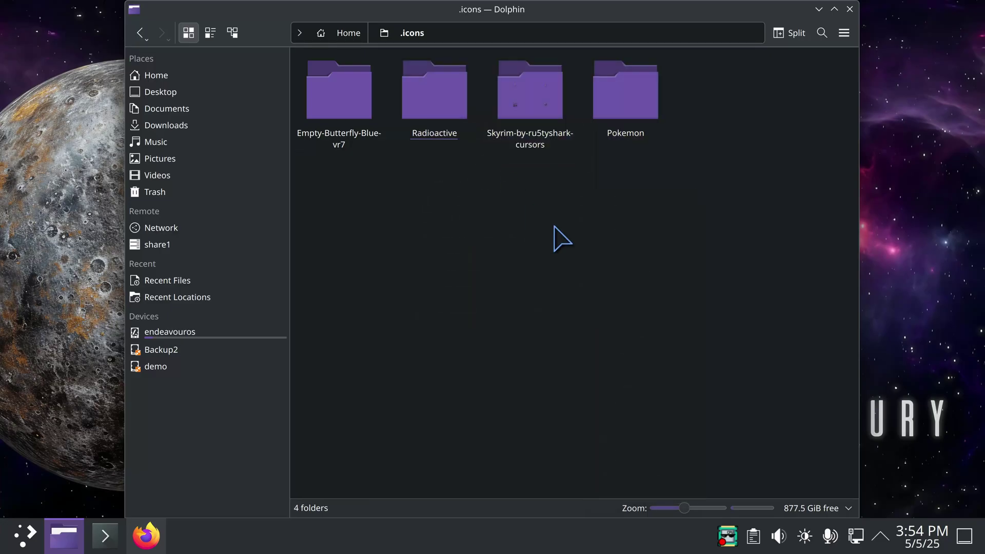
# Step: Close the file manager and open the Cursors page in System Settings
pyautogui.click(849, 9)
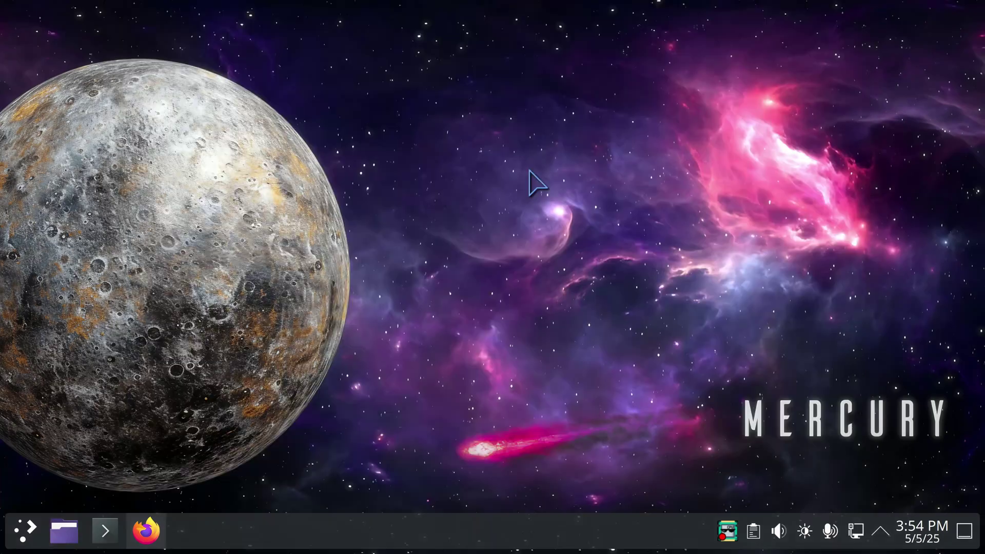
pyautogui.click(24, 530)
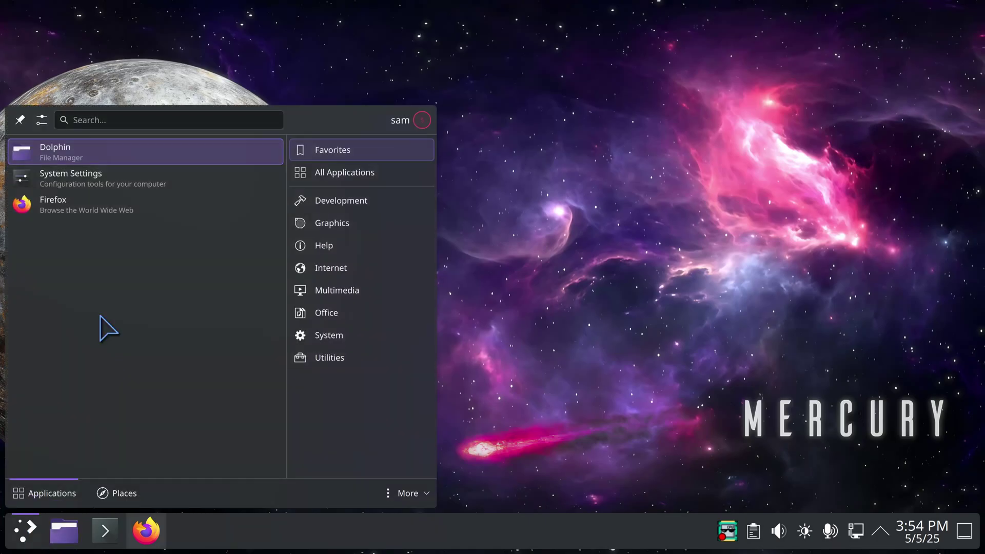
pyautogui.click(107, 180)
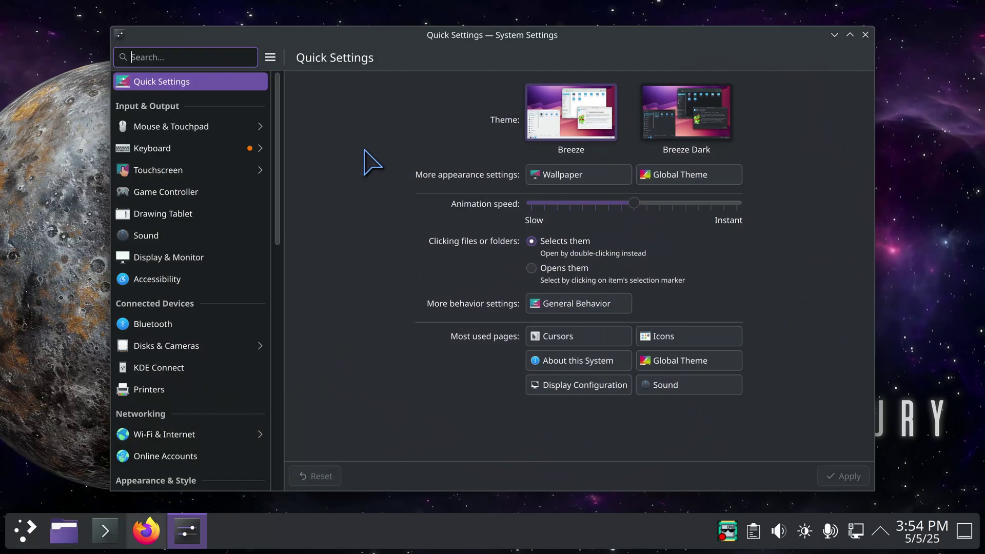
pyautogui.click(557, 336)
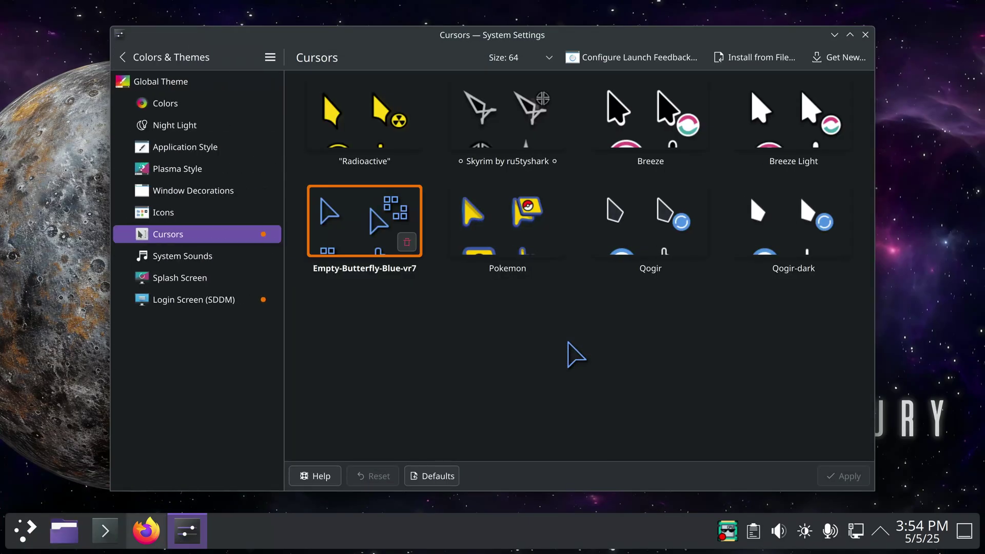
# Step: Apply Pokemon, then Radioactive, and finally leave Skyrim applied as the cursor theme
pyautogui.click(496, 227)
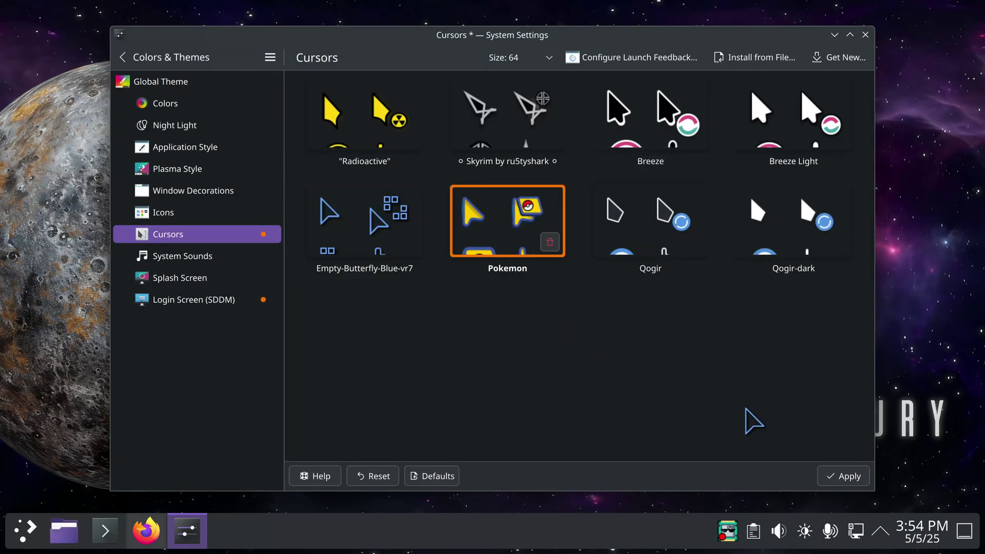
pyautogui.click(828, 468)
pyautogui.click(335, 105)
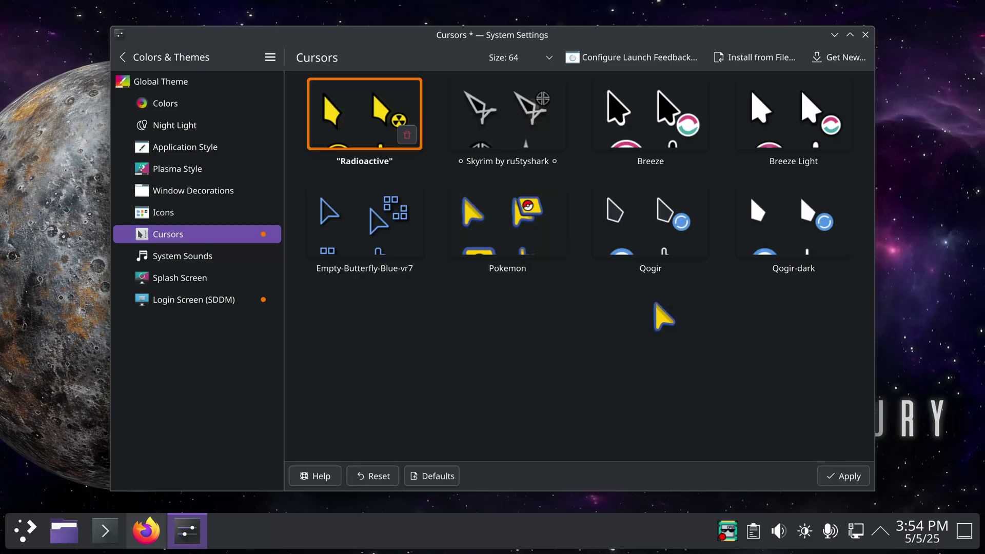
pyautogui.click(840, 476)
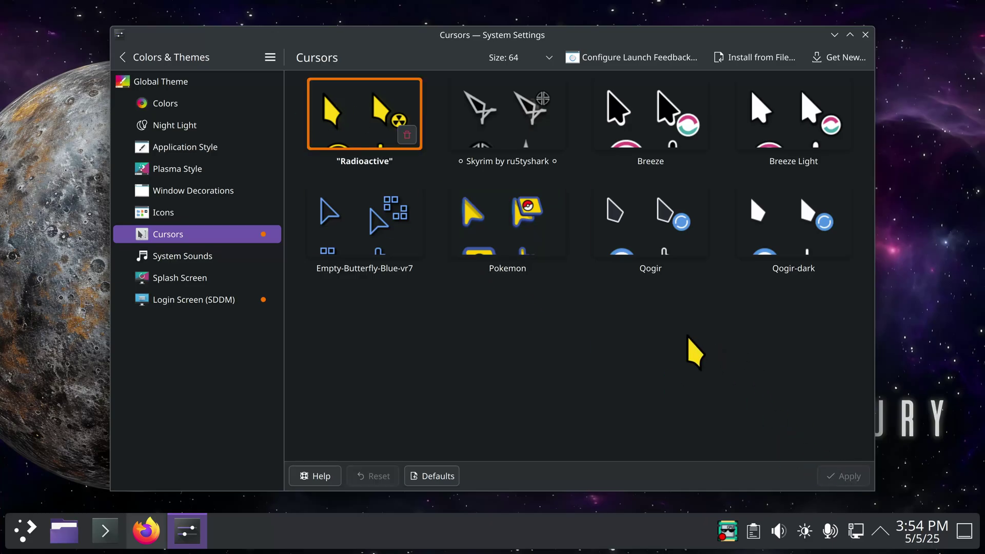
pyautogui.click(505, 118)
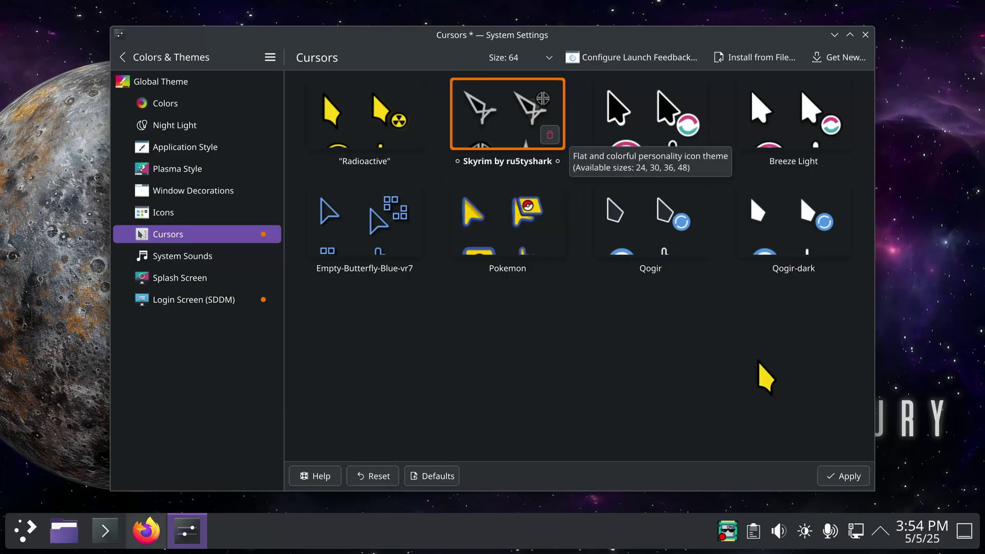
pyautogui.click(861, 475)
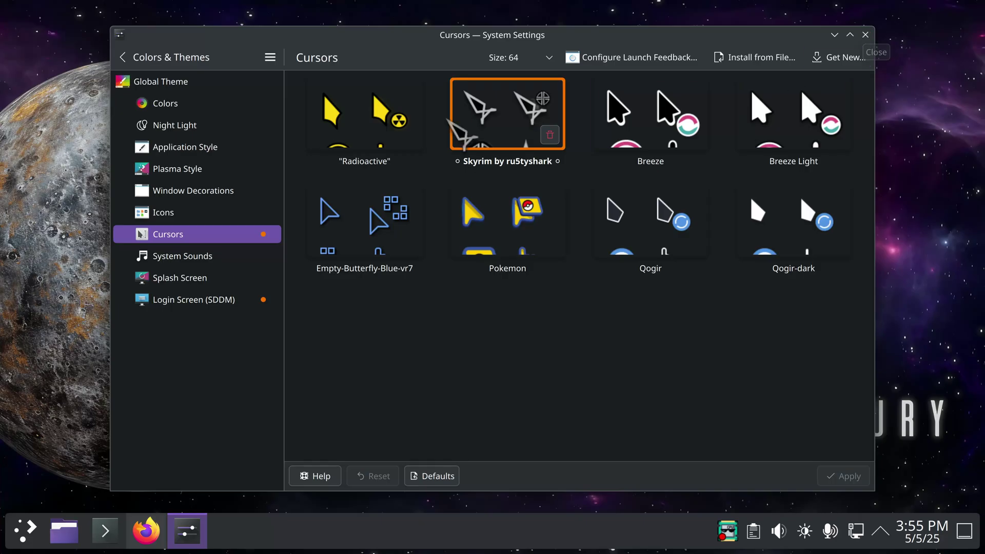
# Step: Close System Settings and open the Downloads folder in Dolphin
pyautogui.click(866, 35)
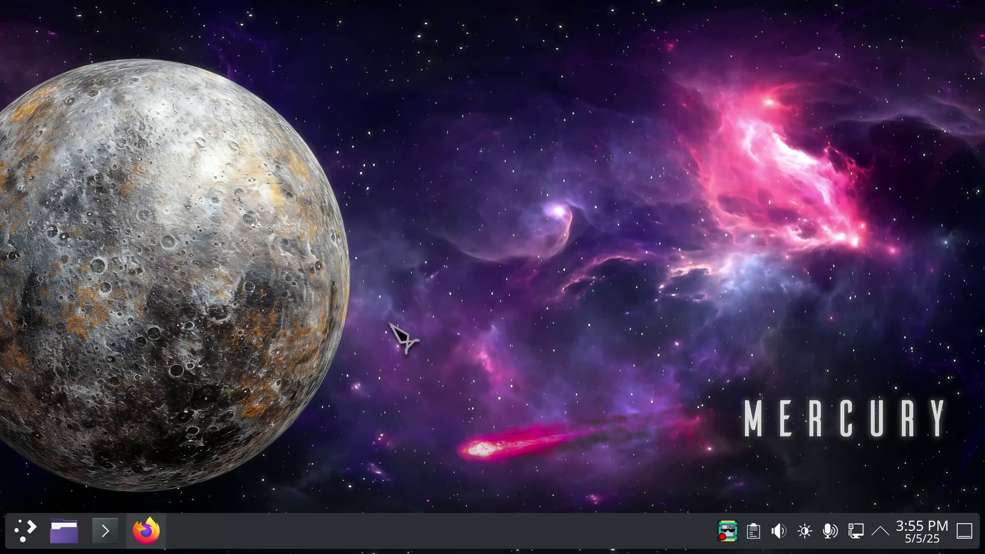
pyautogui.click(60, 547)
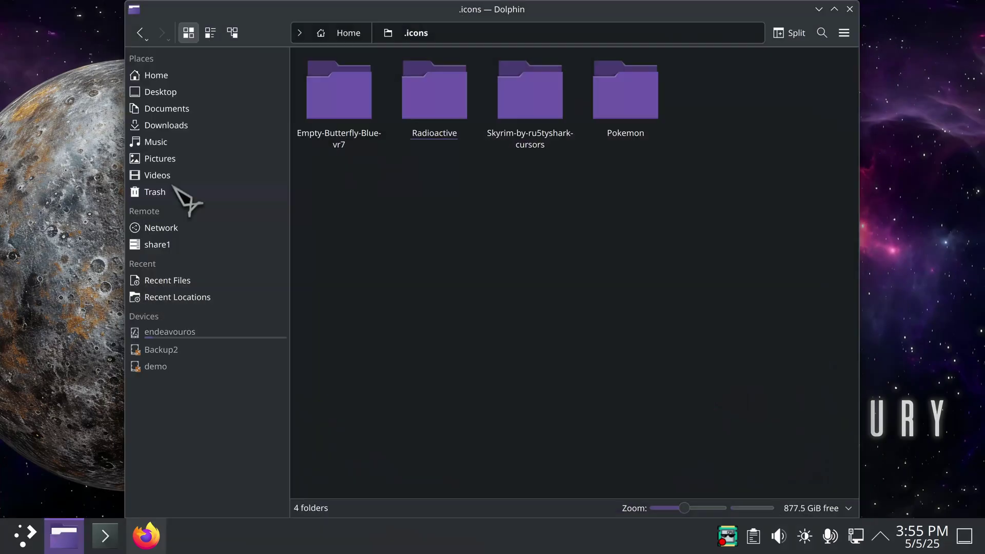
pyautogui.click(166, 125)
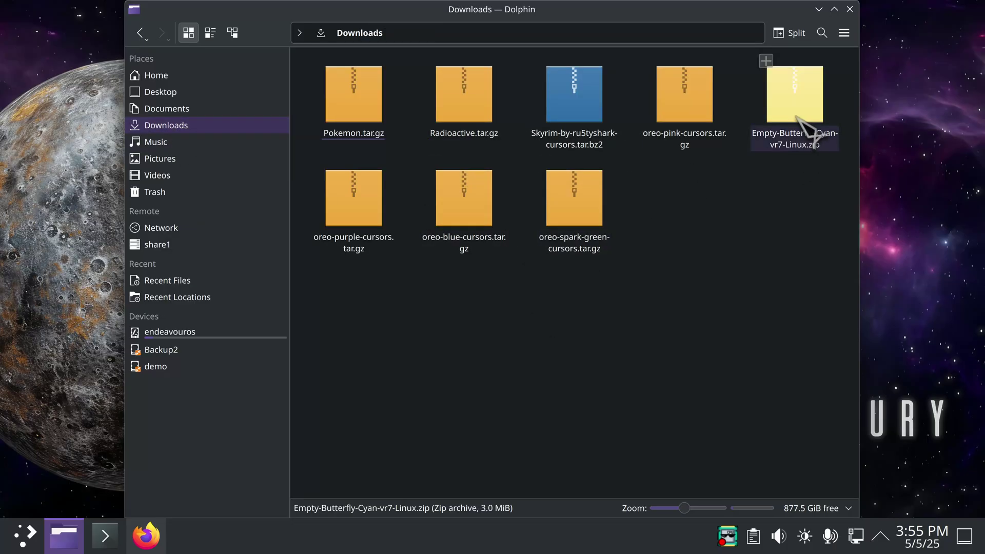
# Step: Extract Empty-Butterfly-Cyan-vr7-Linux.zip here, inspect the new folder, and go back to Downloads
pyautogui.rightClick(795, 98)
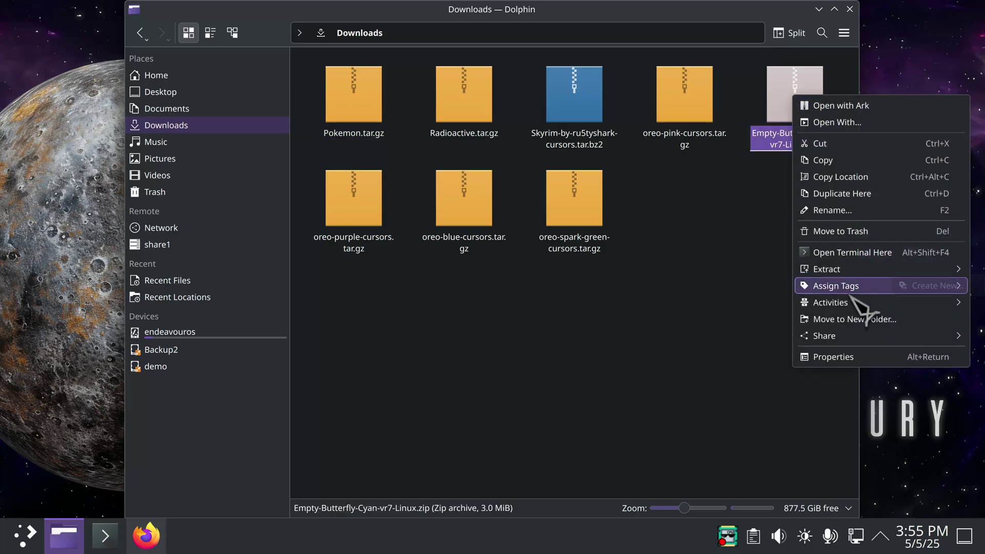
pyautogui.moveTo(853, 274)
pyautogui.click(750, 270)
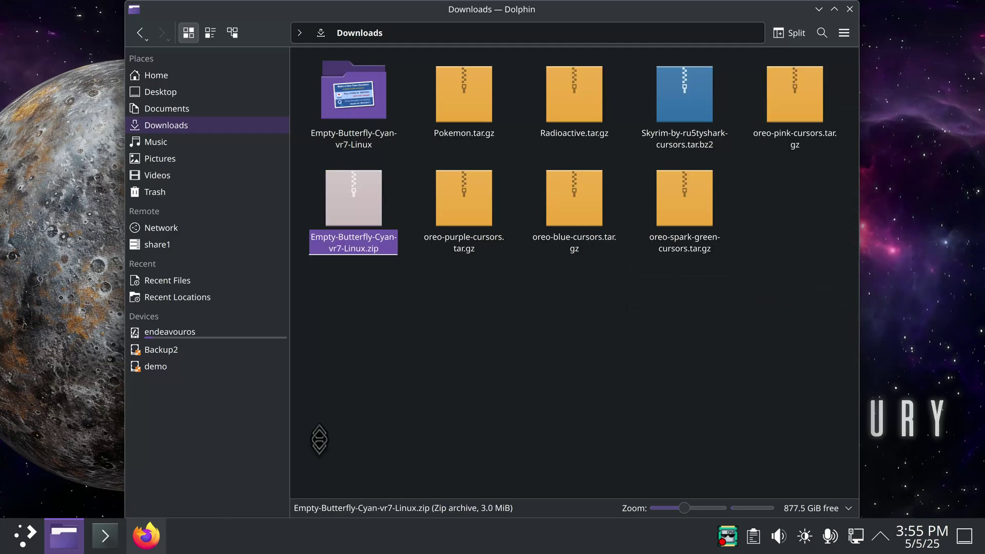
pyautogui.click(364, 101)
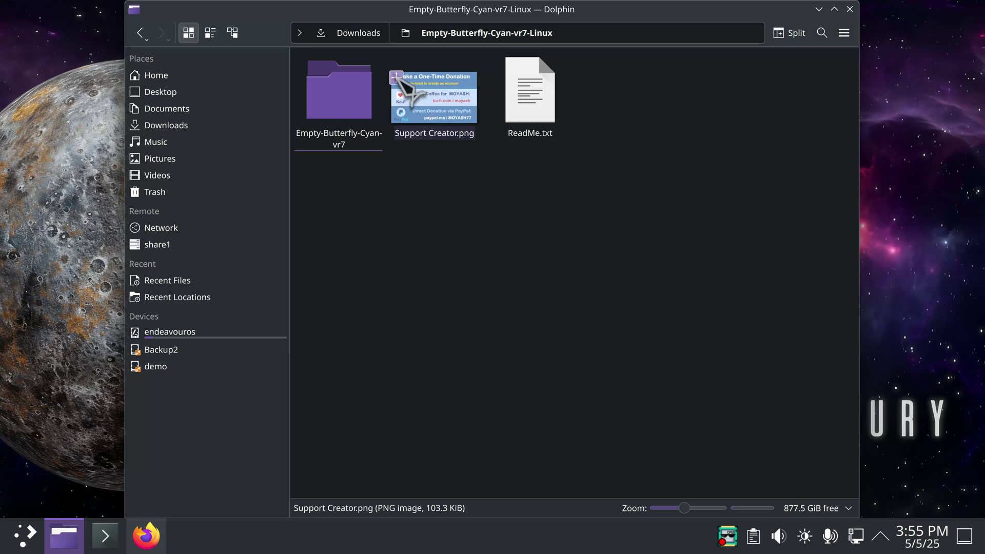
pyautogui.click(140, 33)
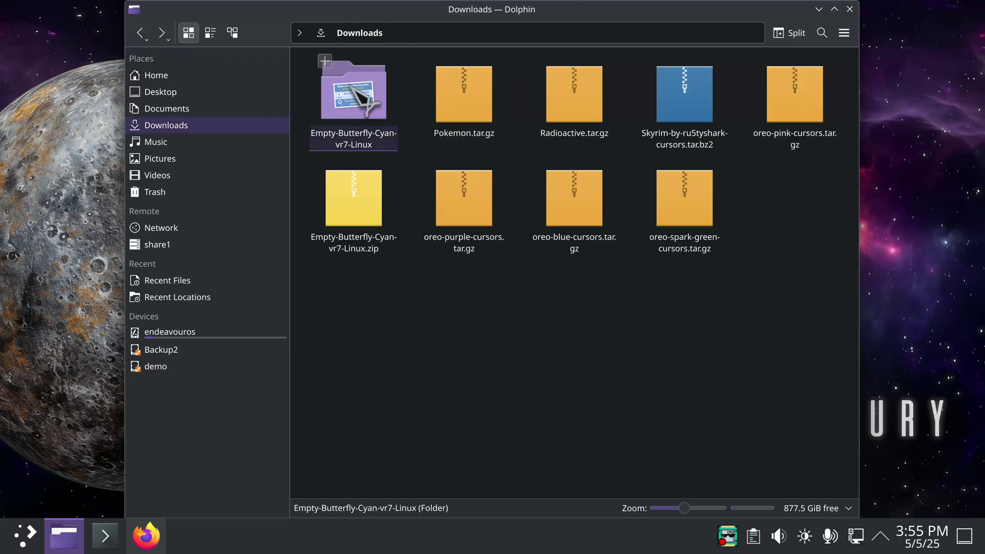
# Step: Cut Empty-Butterfly-Cyan-vr7-Linux from Downloads and paste it into the hidden ~/.icons folder
pyautogui.rightClick(351, 87)
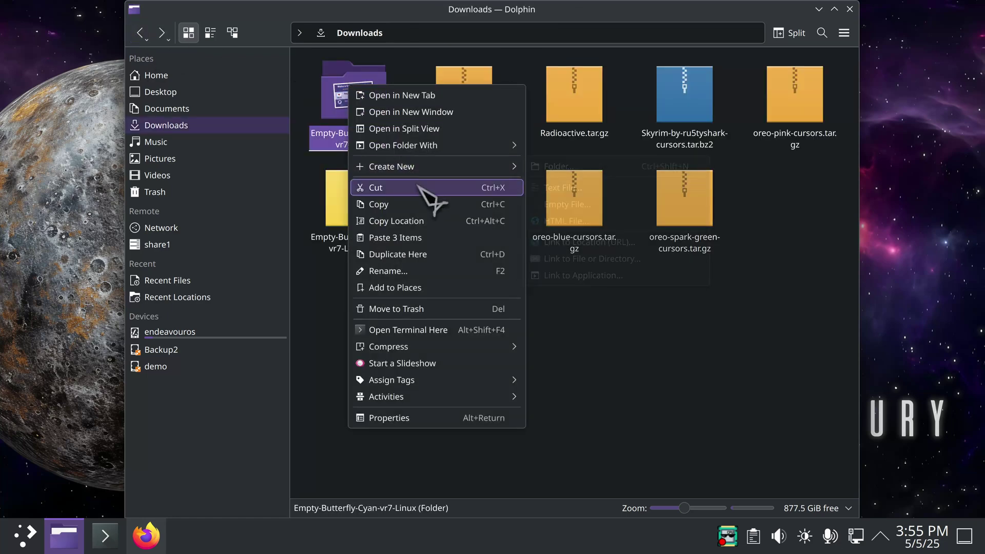
pyautogui.click(156, 72)
pyautogui.click(155, 75)
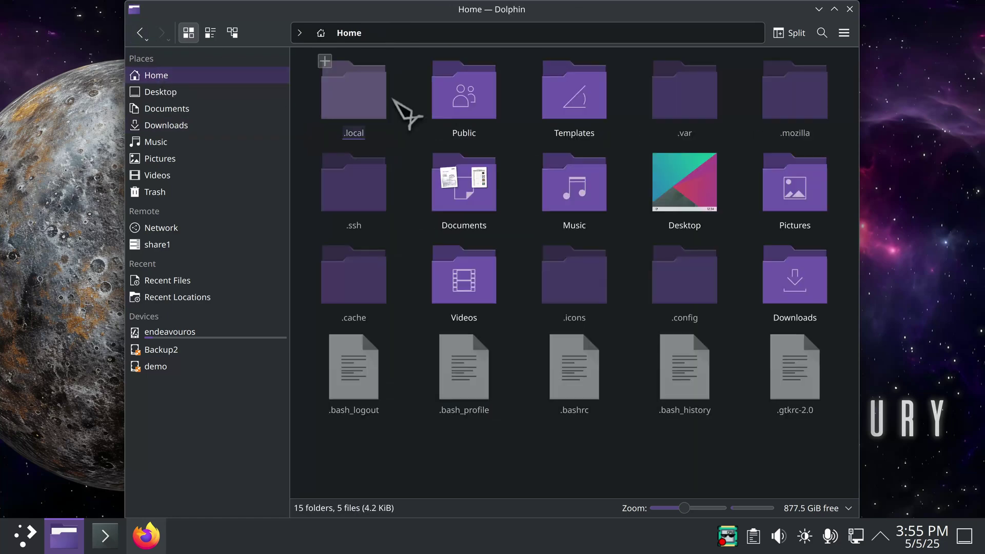
pyautogui.doubleClick(607, 297)
pyautogui.rightClick(432, 212)
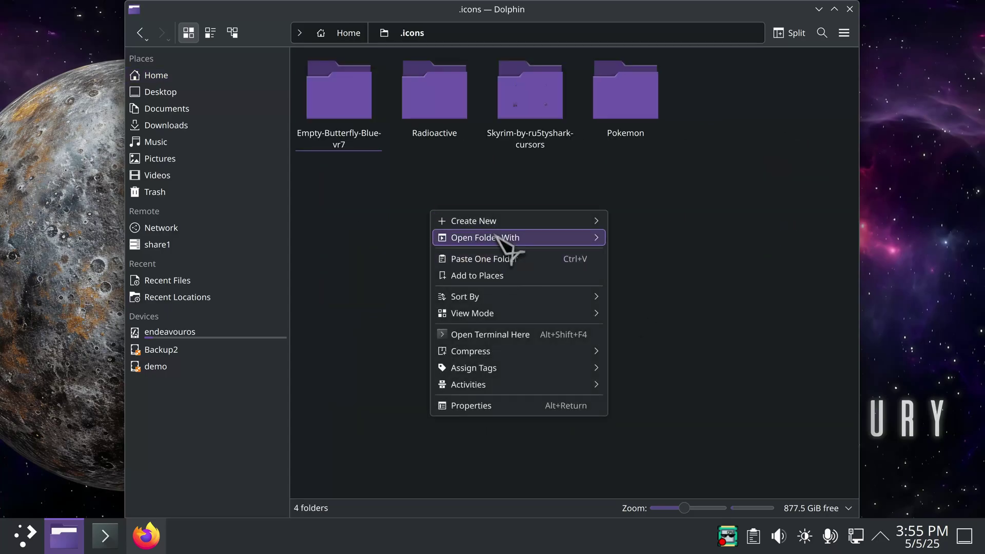
pyautogui.click(506, 258)
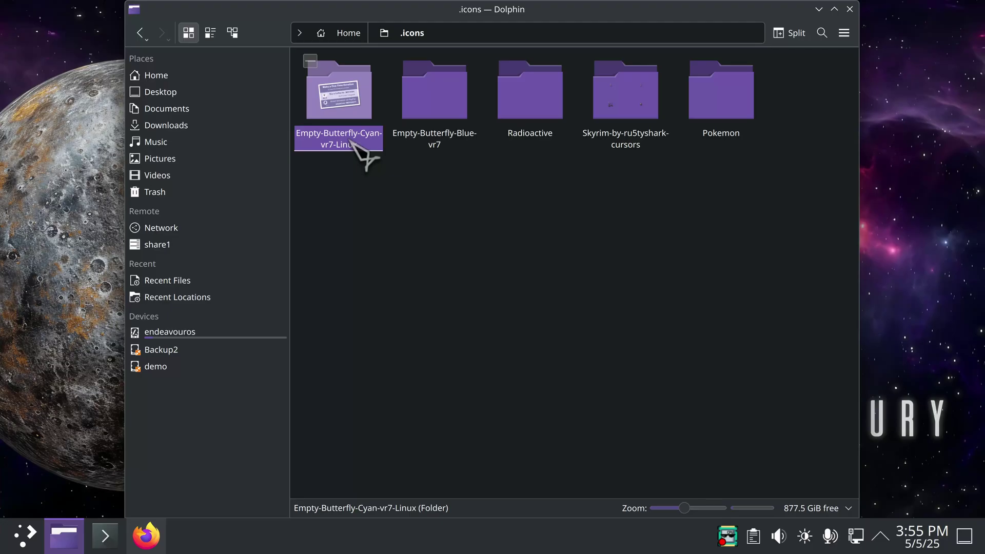
pyautogui.click(19, 542)
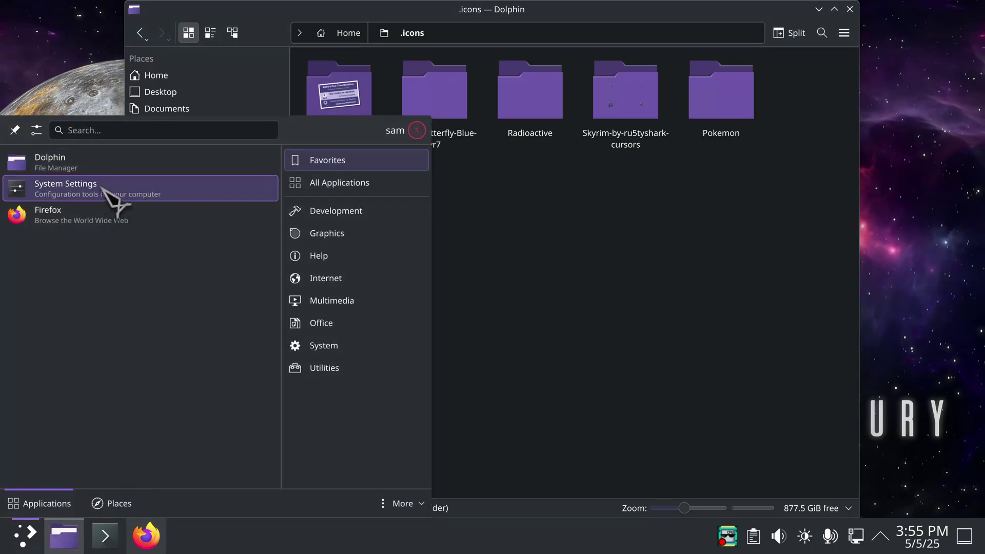
pyautogui.click(103, 188)
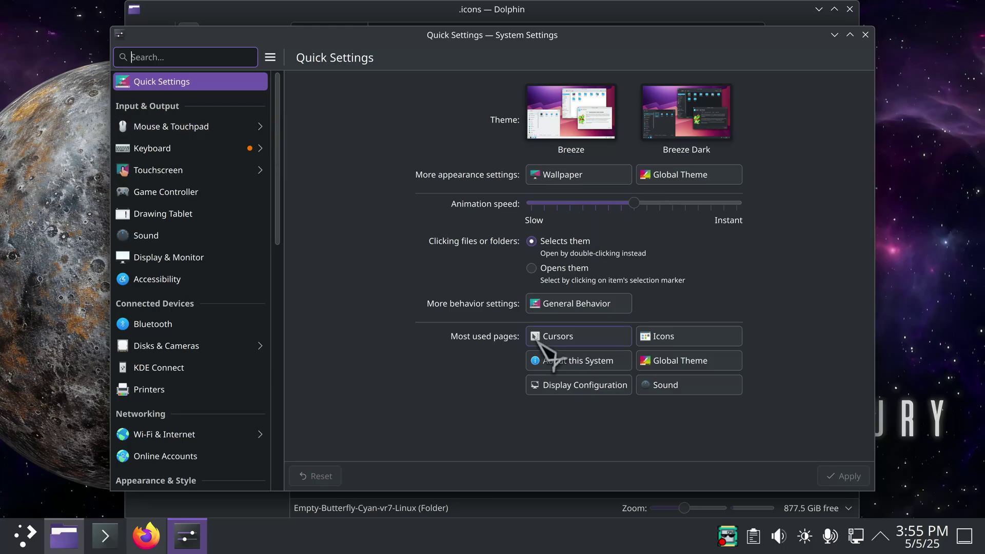
pyautogui.click(580, 337)
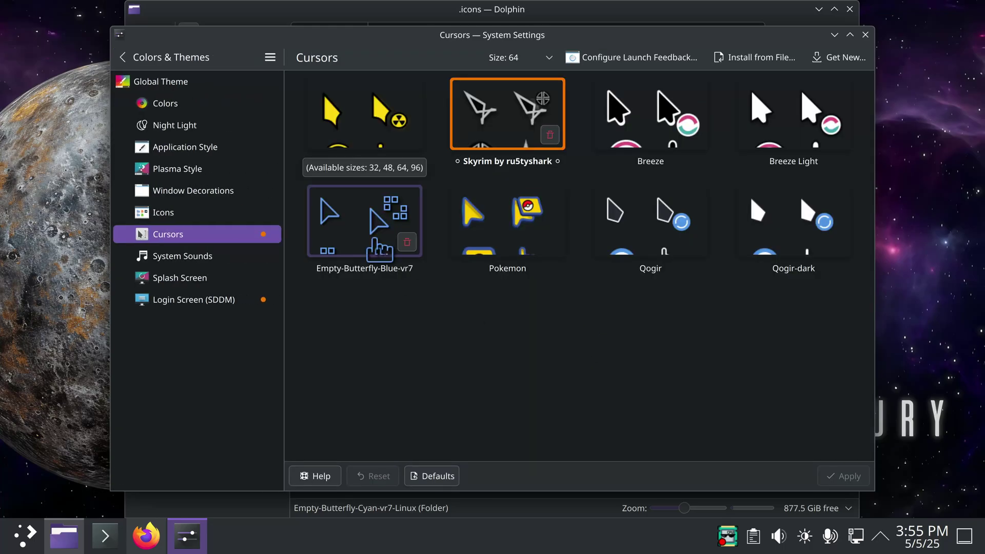
pyautogui.click(865, 35)
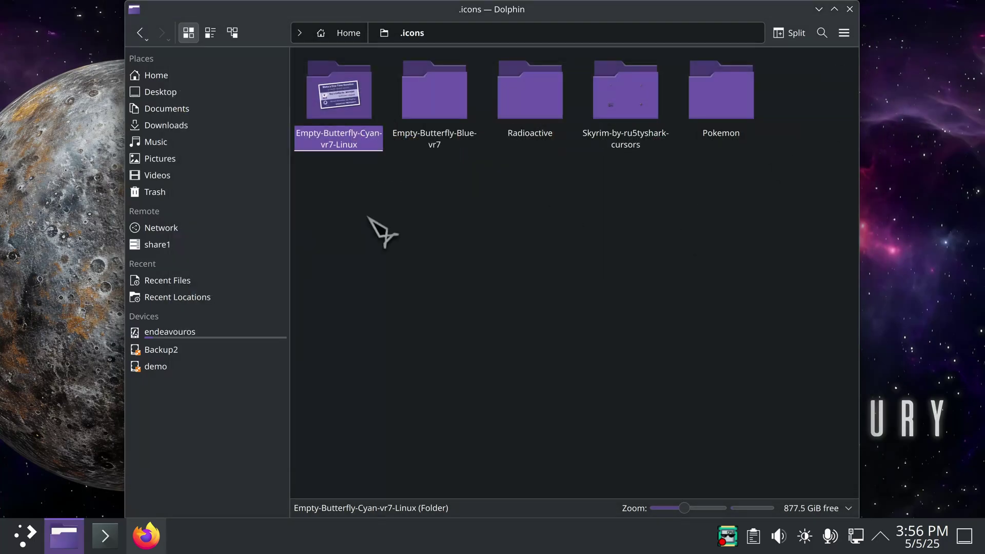
# Step: Cut the inner Empty-Butterfly-Cyan-vr7 folder out of the -Linux wrapper
pyautogui.doubleClick(333, 95)
pyautogui.rightClick(329, 86)
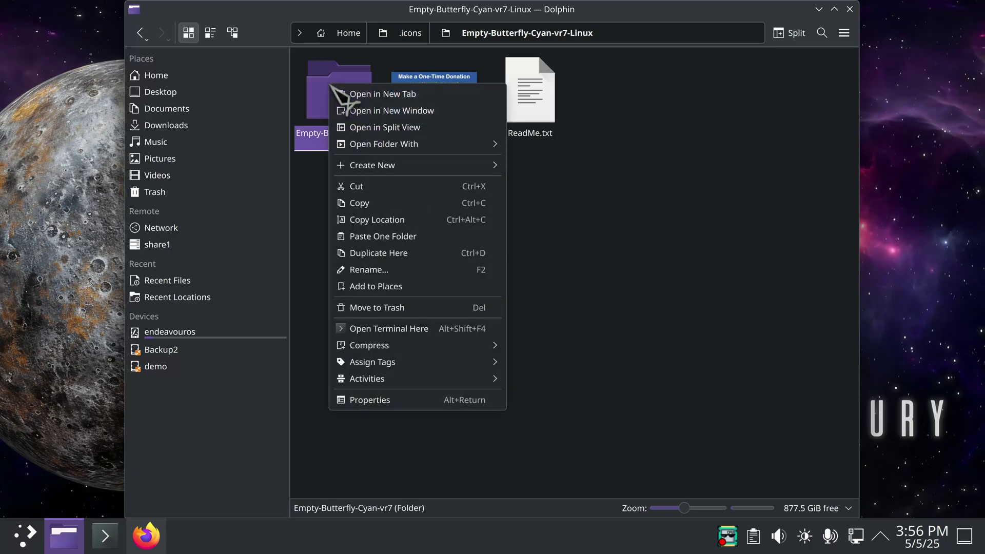
pyautogui.click(380, 187)
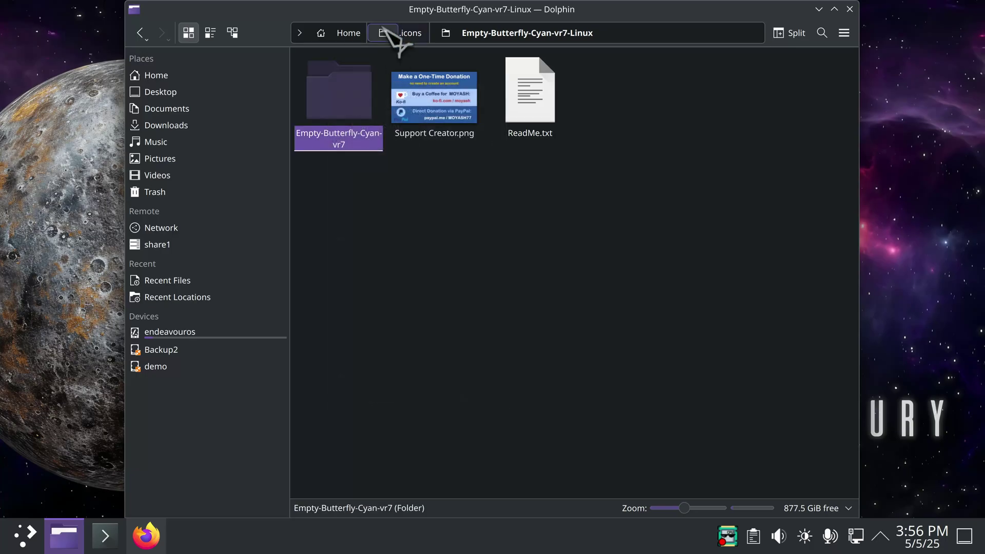
# Step: Paste Empty-Butterfly-Cyan-vr7 directly into .icons and delete the empty Empty-Butterfly-Cyan-vr7-Linux wrapper
pyautogui.click(139, 32)
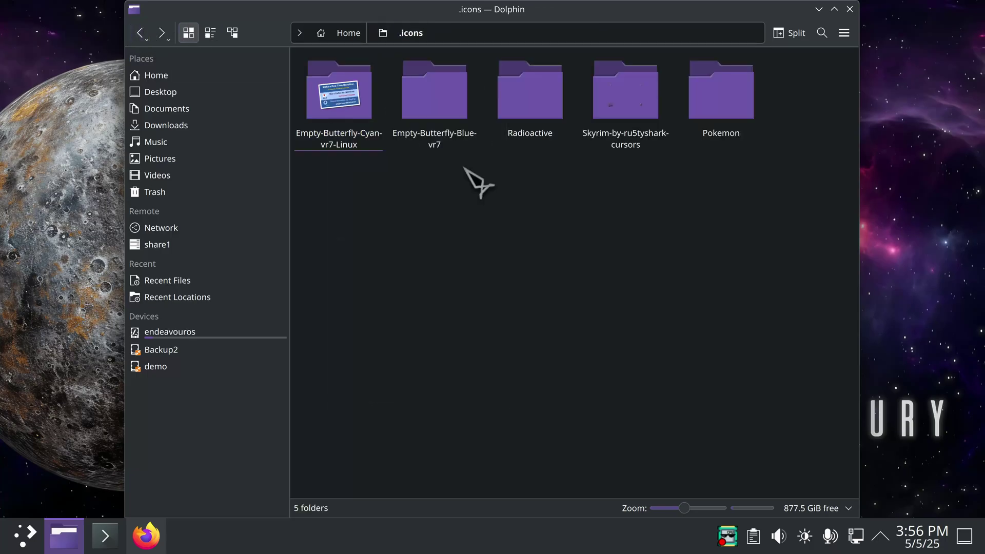
pyautogui.rightClick(457, 204)
pyautogui.click(539, 249)
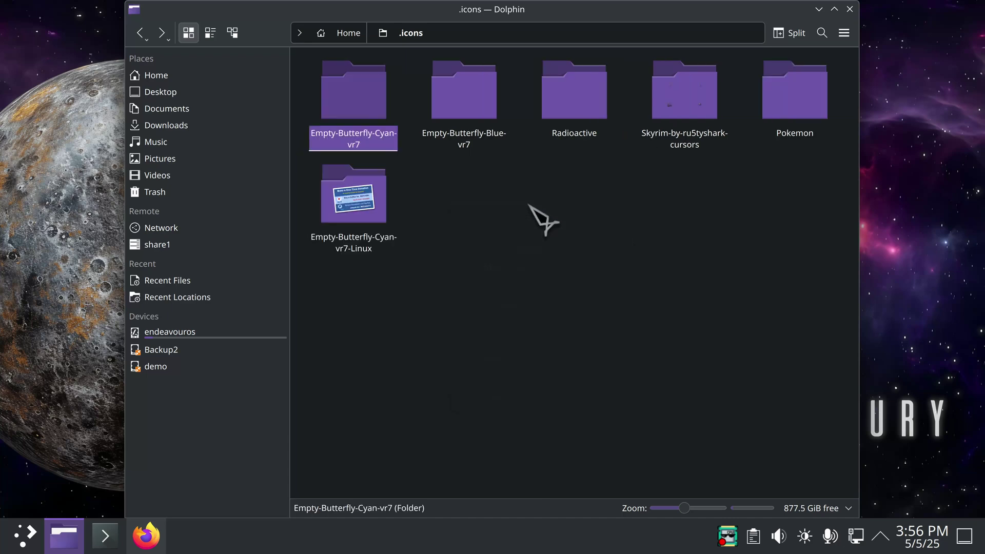
pyautogui.click(365, 199)
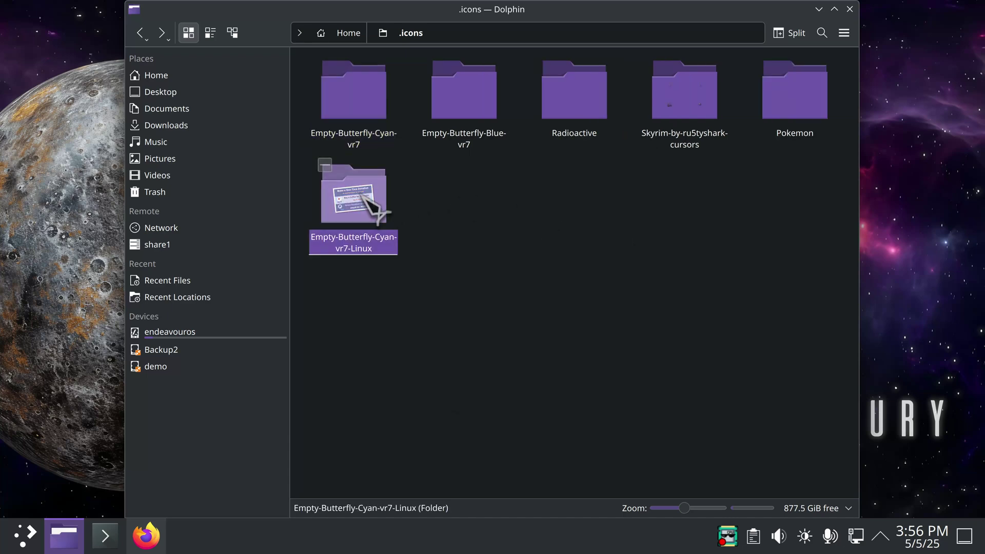
pyautogui.press('Delete')
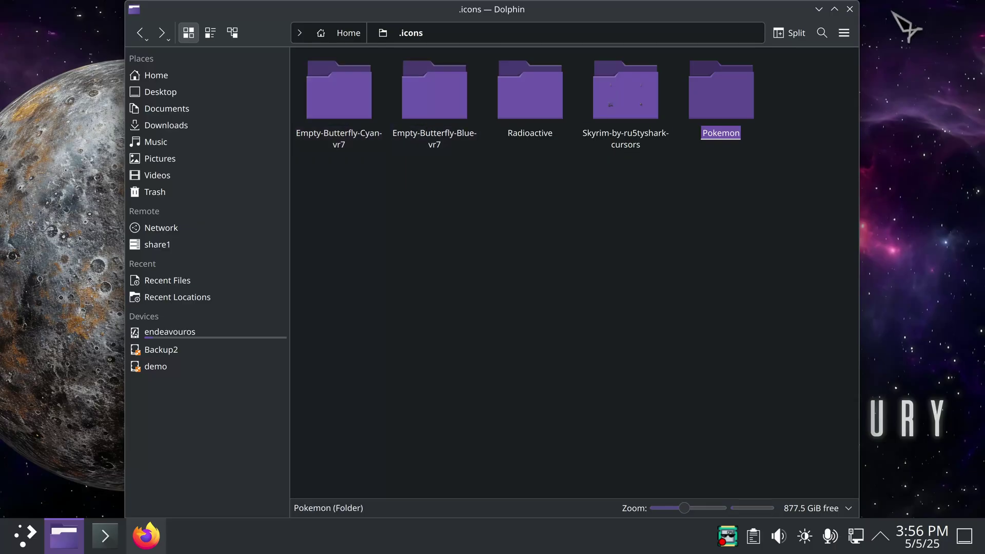
# Step: Close the file manager and open the Cursors page in System Settings
pyautogui.click(849, 9)
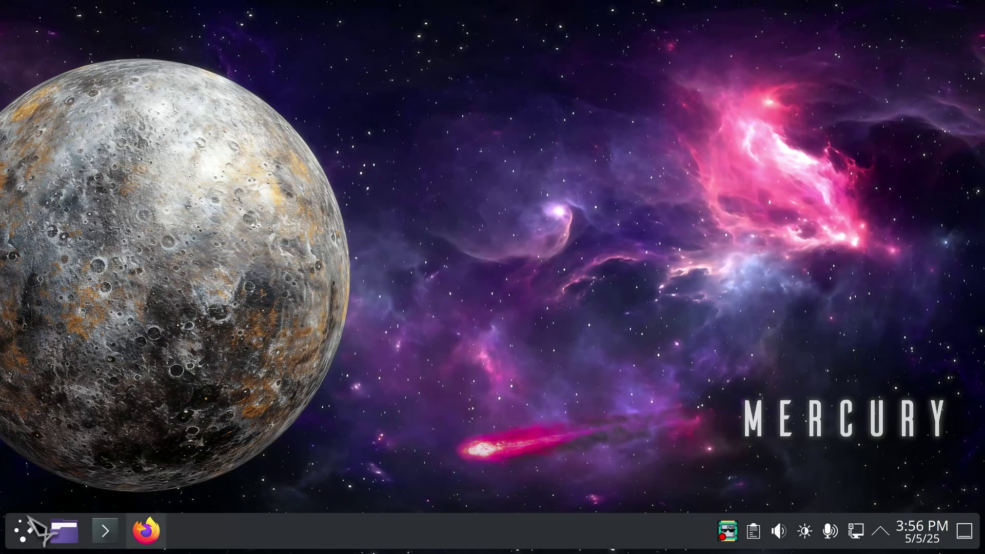
pyautogui.click(29, 517)
pyautogui.click(86, 189)
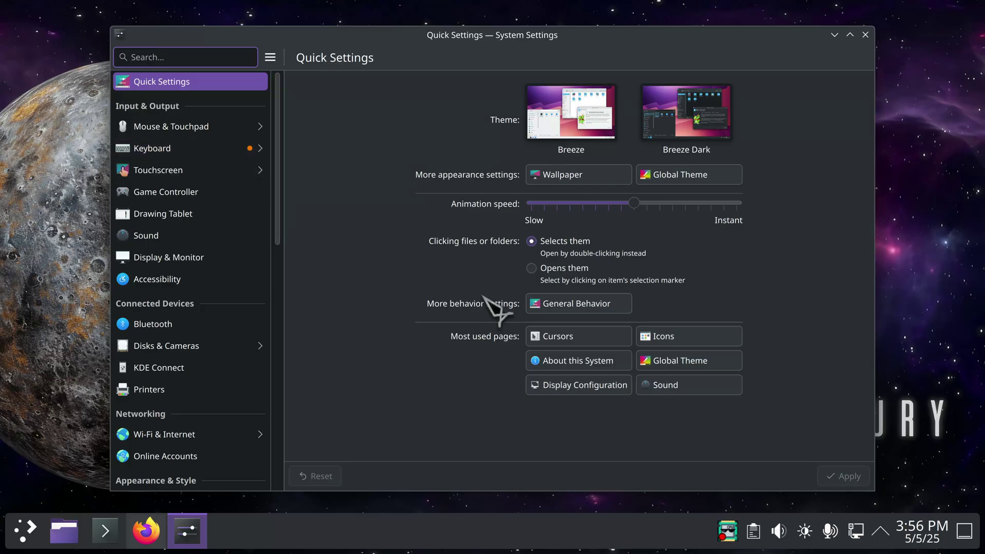
pyautogui.click(567, 336)
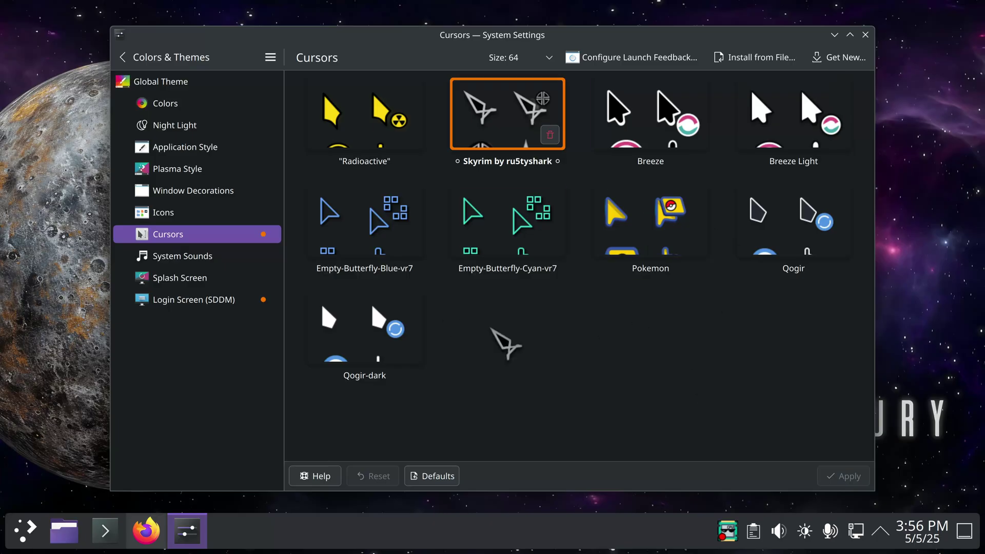
# Step: Apply Empty-Butterfly-Blue-vr7, then Empty-Butterfly-Cyan-vr7, then revert to Breeze Light
pyautogui.click(359, 220)
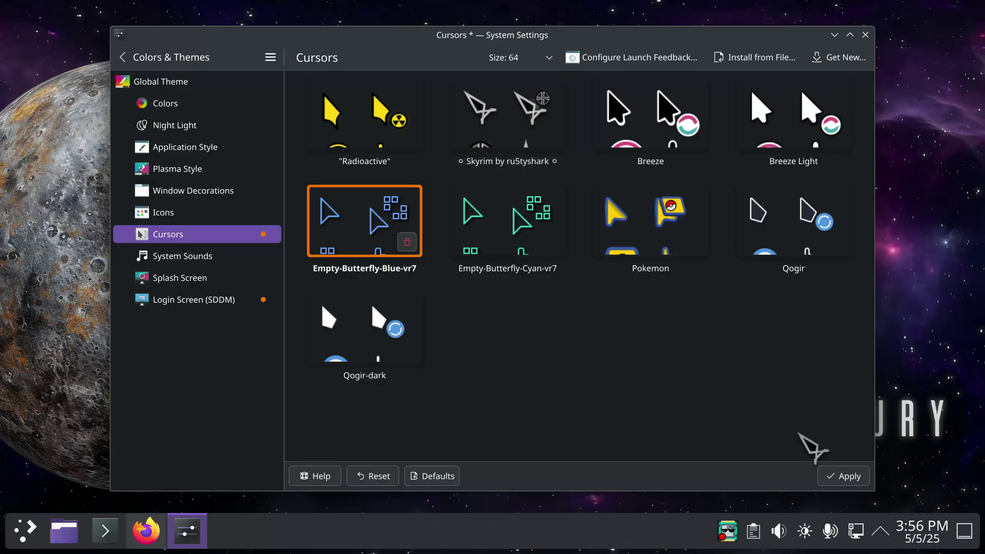
pyautogui.click(844, 477)
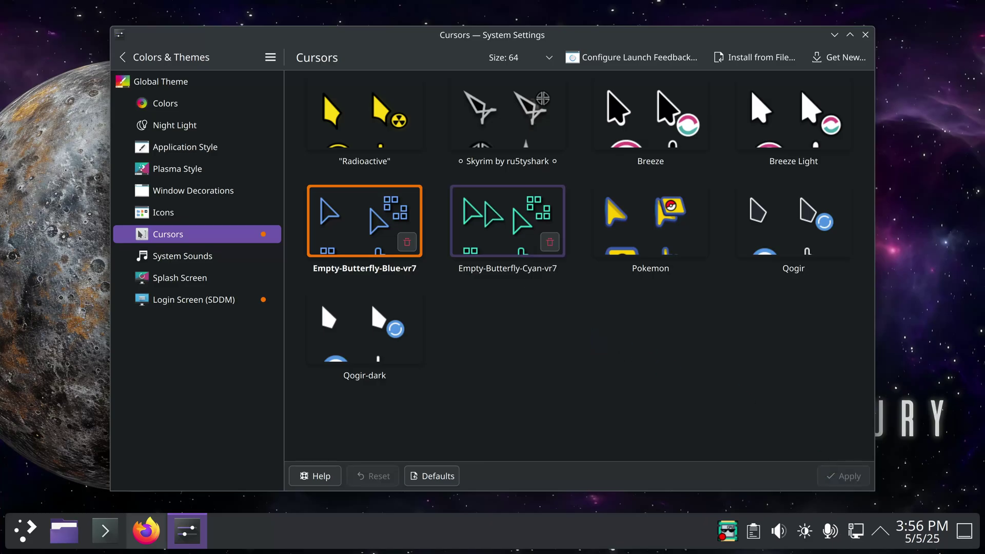
pyautogui.click(495, 215)
pyautogui.click(843, 477)
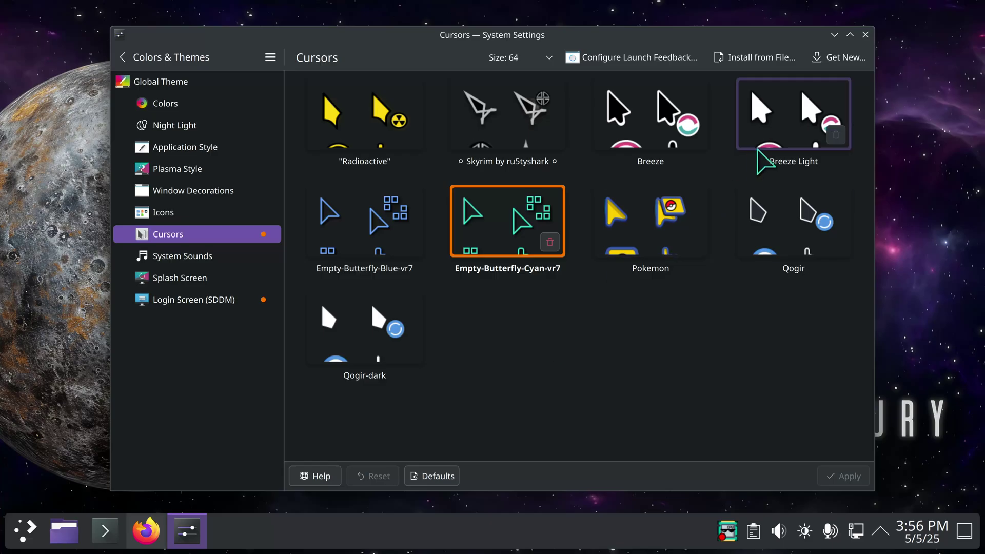
pyautogui.click(748, 117)
pyautogui.click(847, 468)
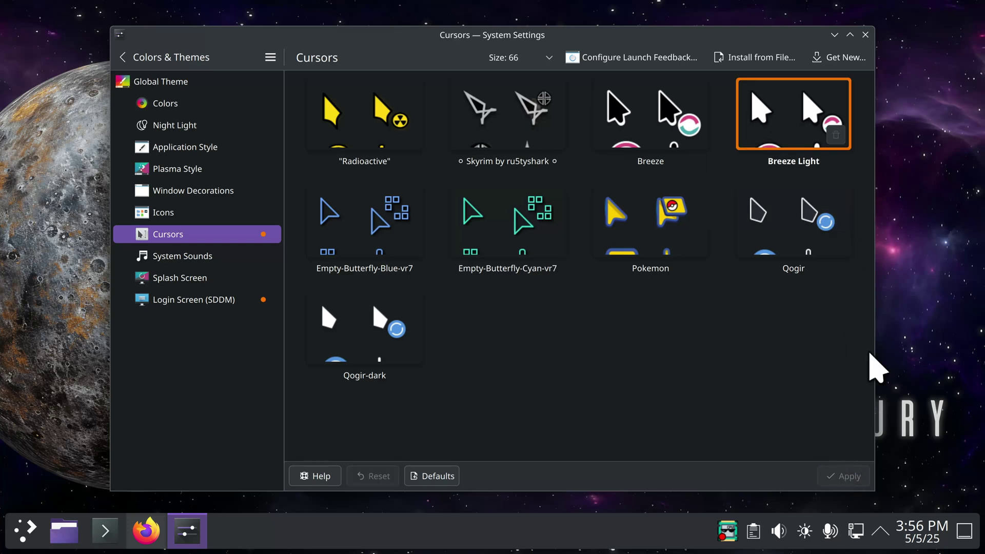
# Step: Close System Settings and open the Trash in Dolphin
pyautogui.click(869, 36)
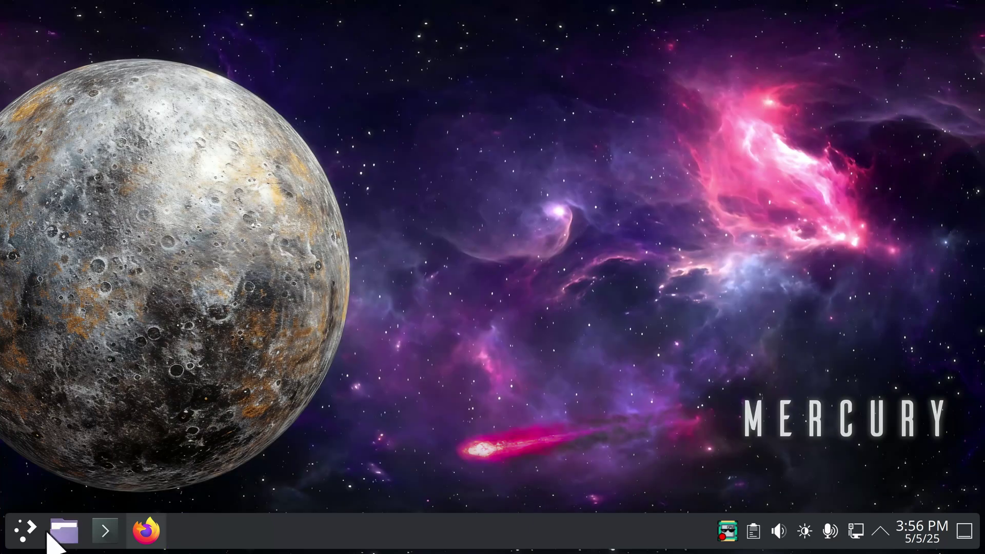
pyautogui.click(66, 532)
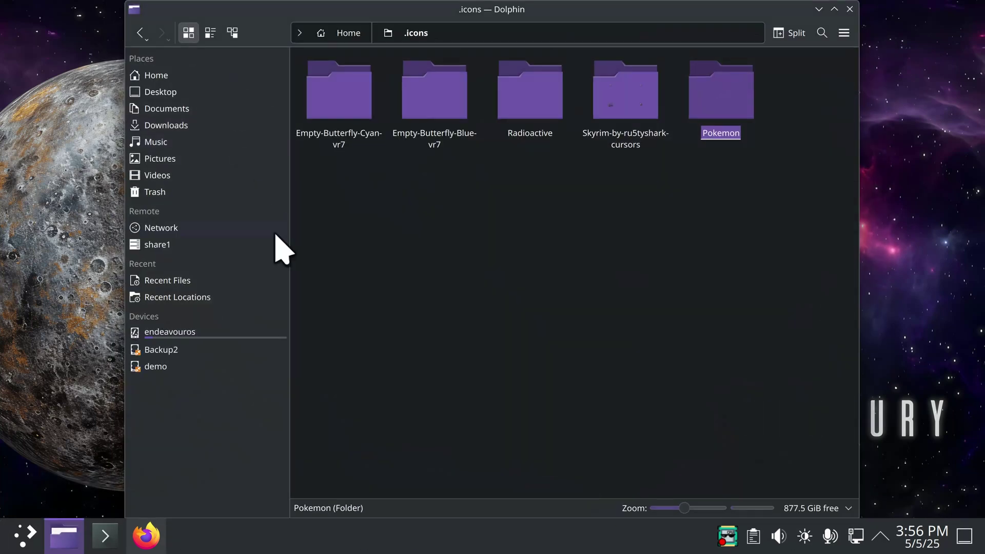
pyautogui.click(213, 192)
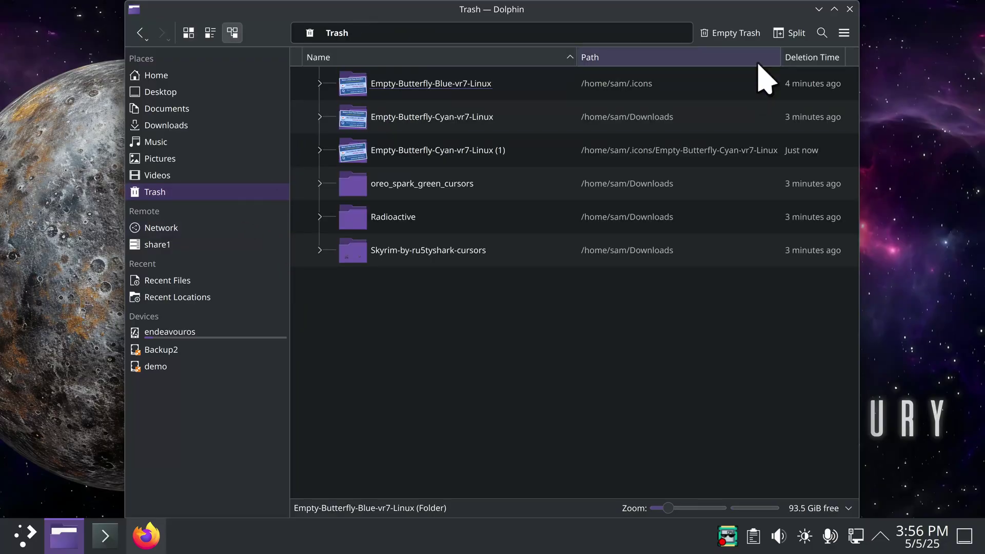
# Step: Permanently empty the Trash, then move the .icons folder from Home to the Trash
pyautogui.click(741, 34)
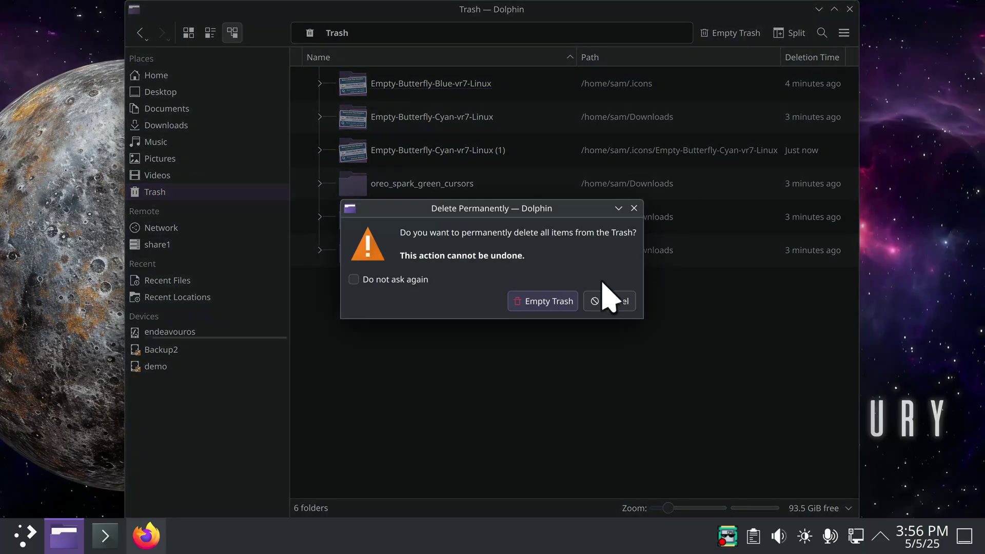
pyautogui.click(548, 301)
pyautogui.click(220, 77)
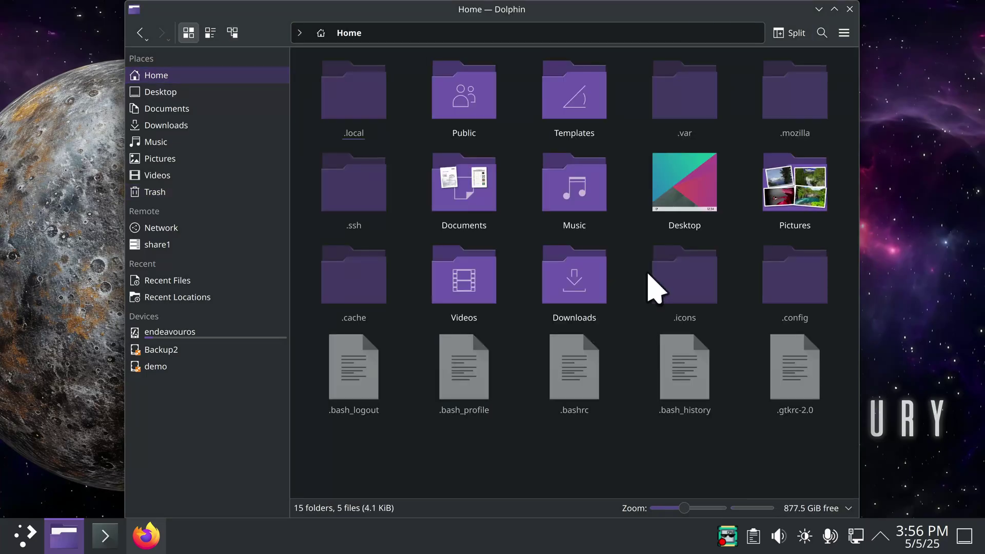
pyautogui.press('Delete')
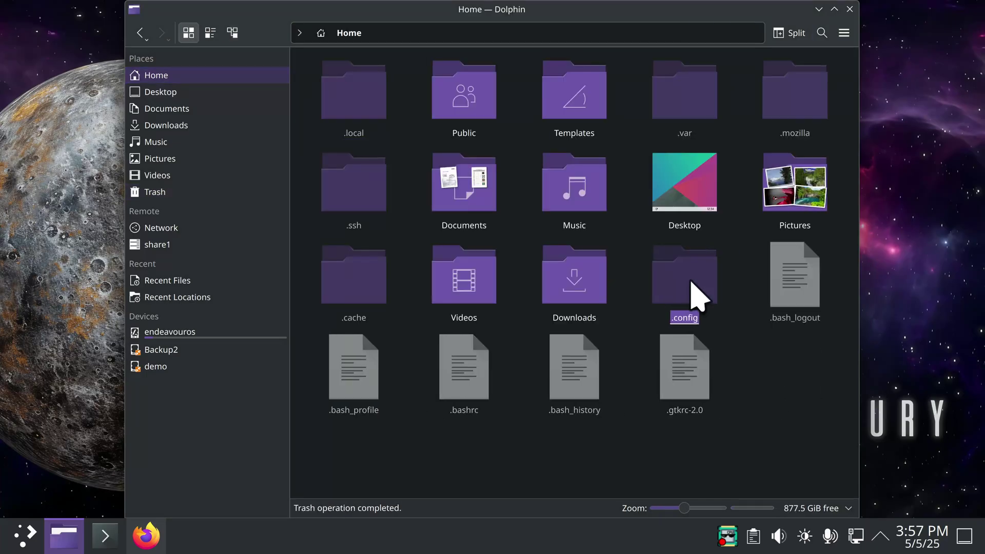
pyautogui.click(849, 9)
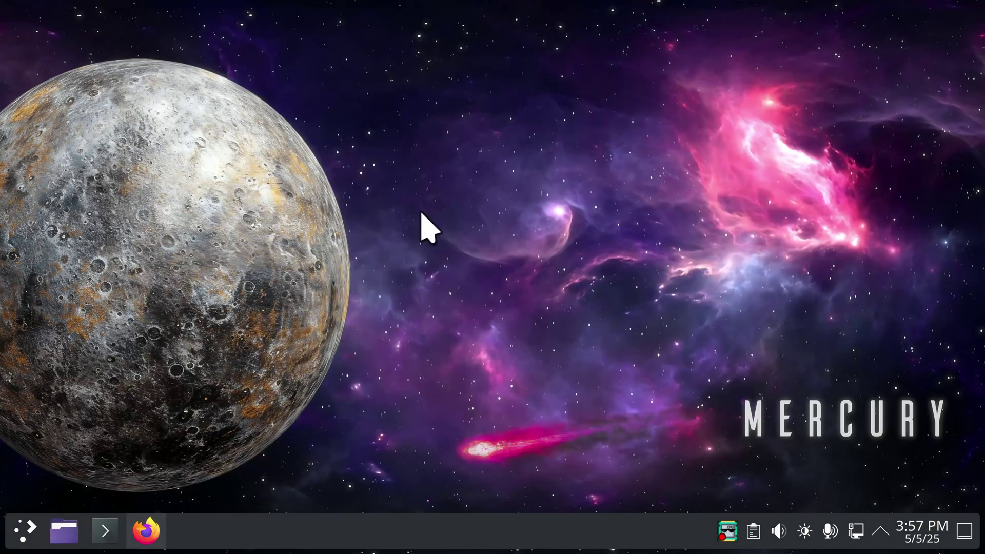
pyautogui.click(35, 536)
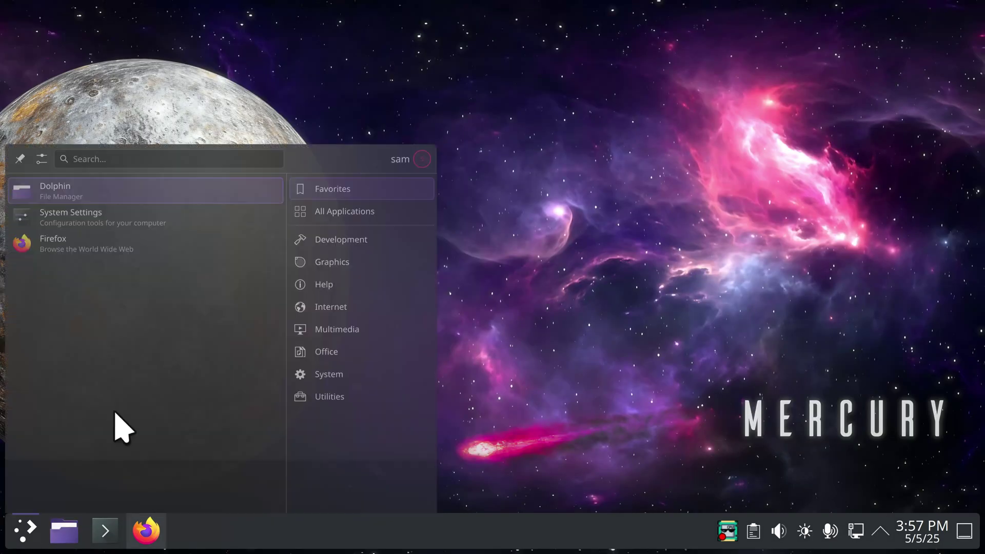
pyautogui.click(67, 184)
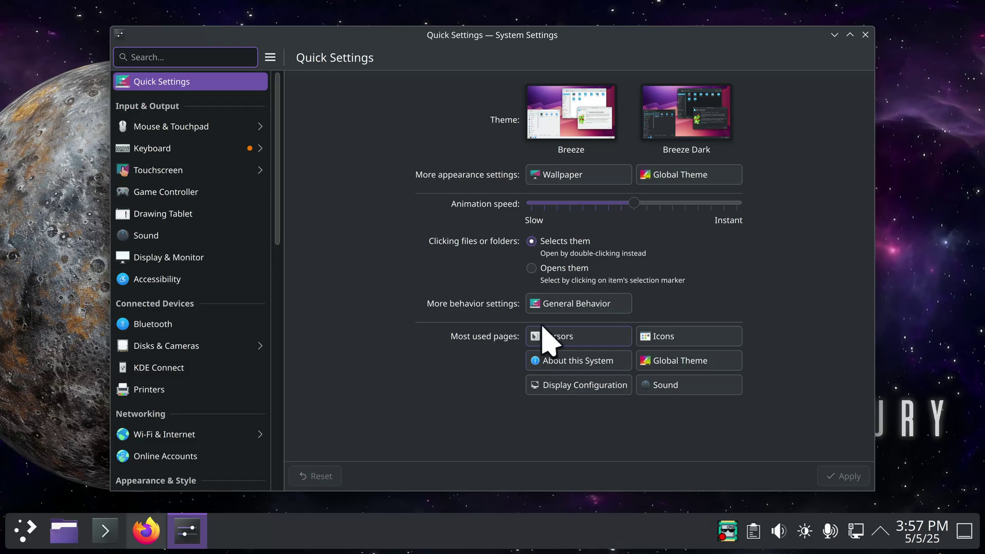
pyautogui.click(553, 343)
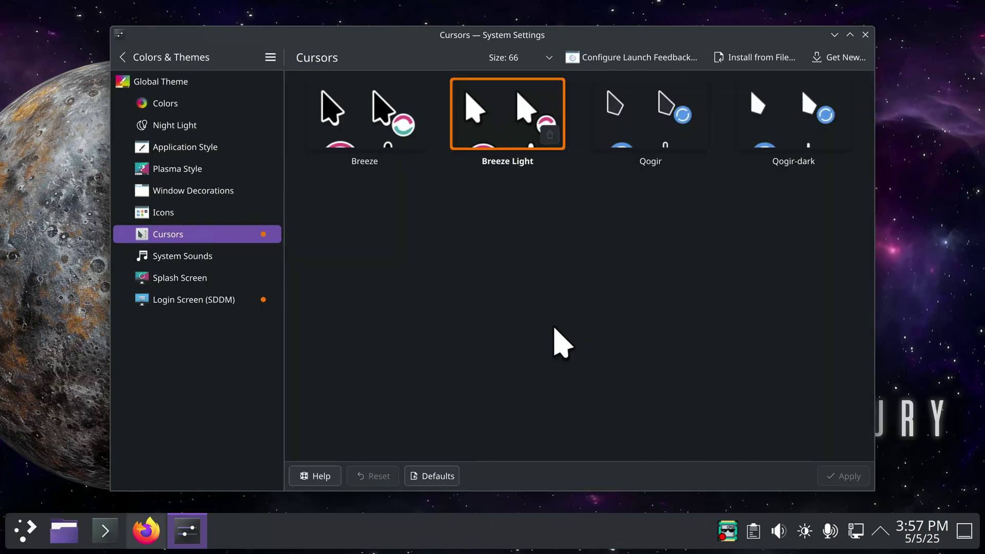
pyautogui.click(866, 35)
# Step: Restore the trashed .icons folder from Dolphin's Trash to Home, then close Dolphin
pyautogui.click(62, 531)
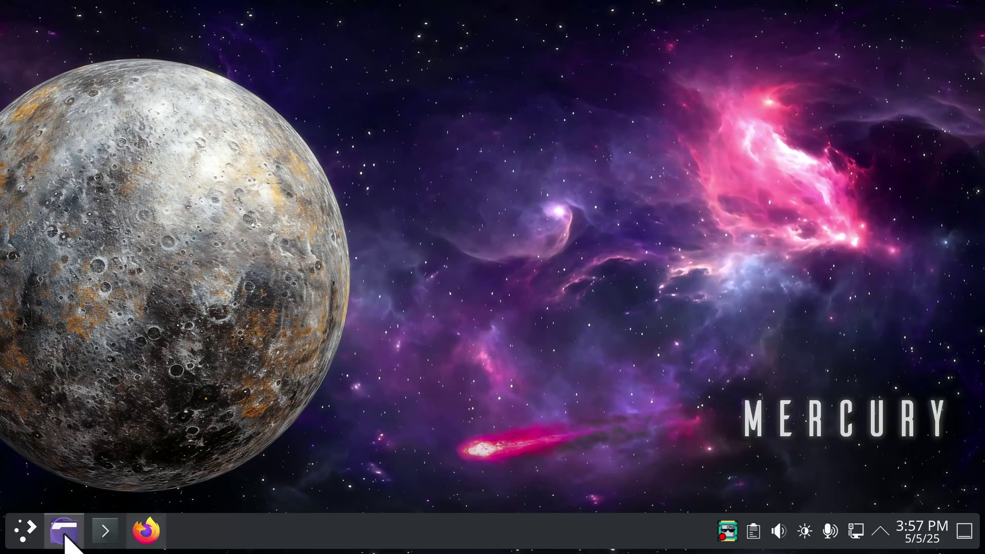
pyautogui.click(197, 193)
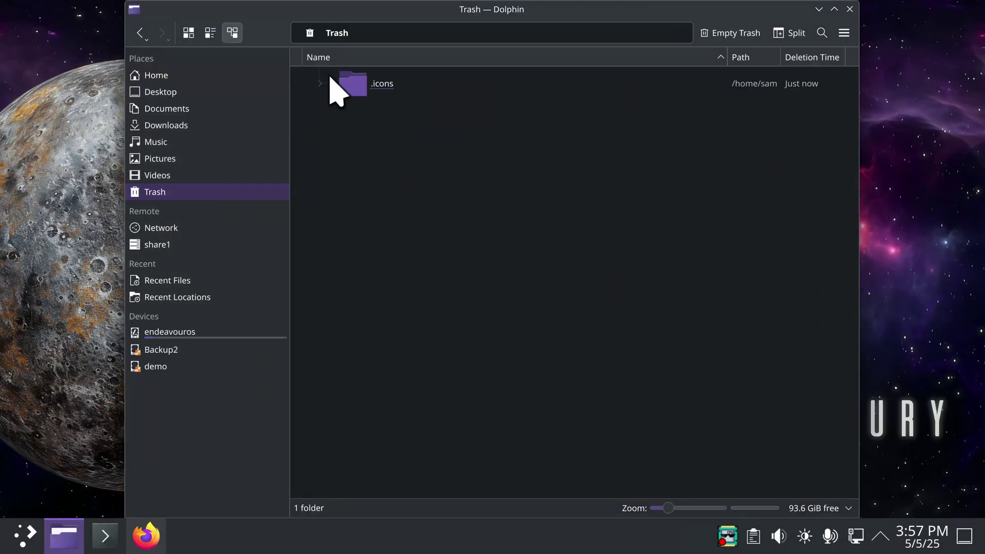
pyautogui.rightClick(356, 91)
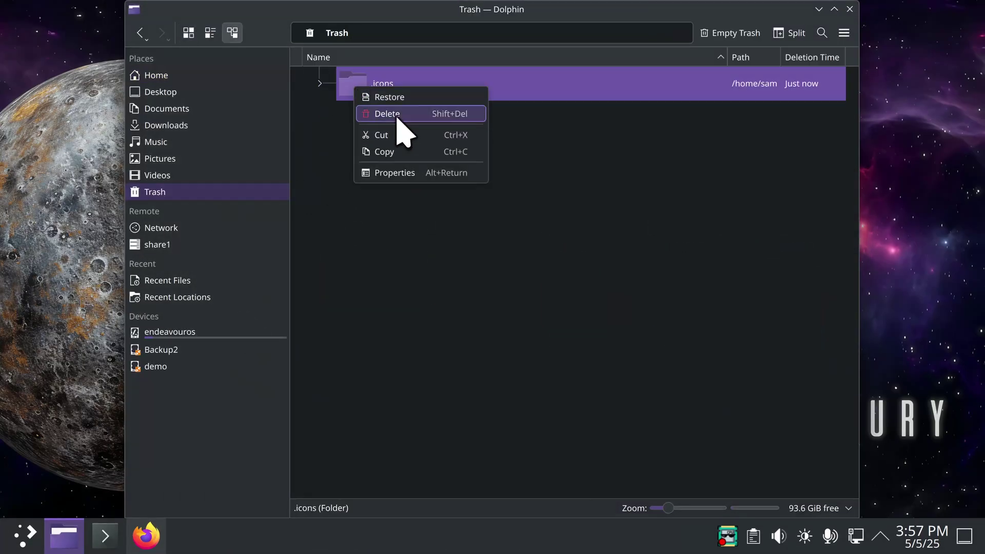
pyautogui.click(418, 98)
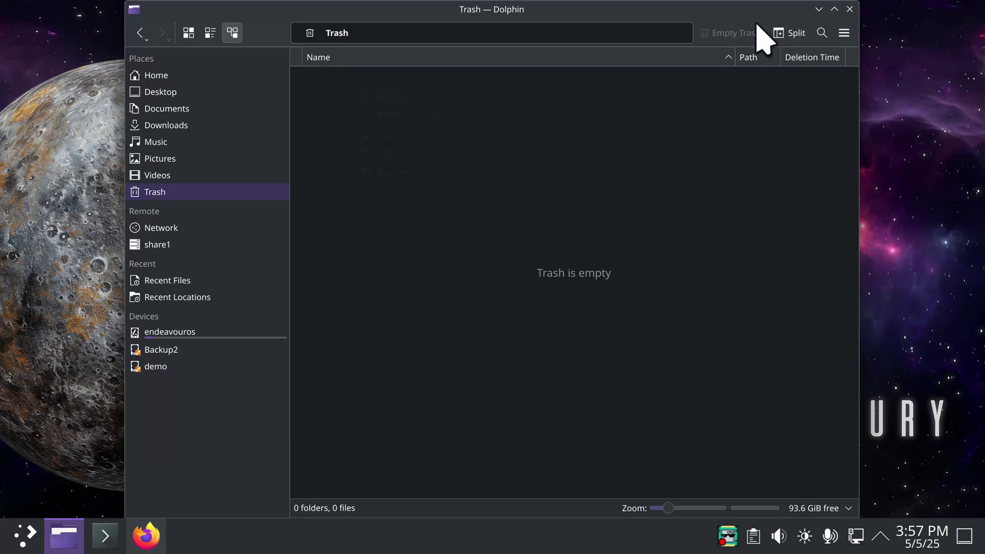
pyautogui.click(850, 9)
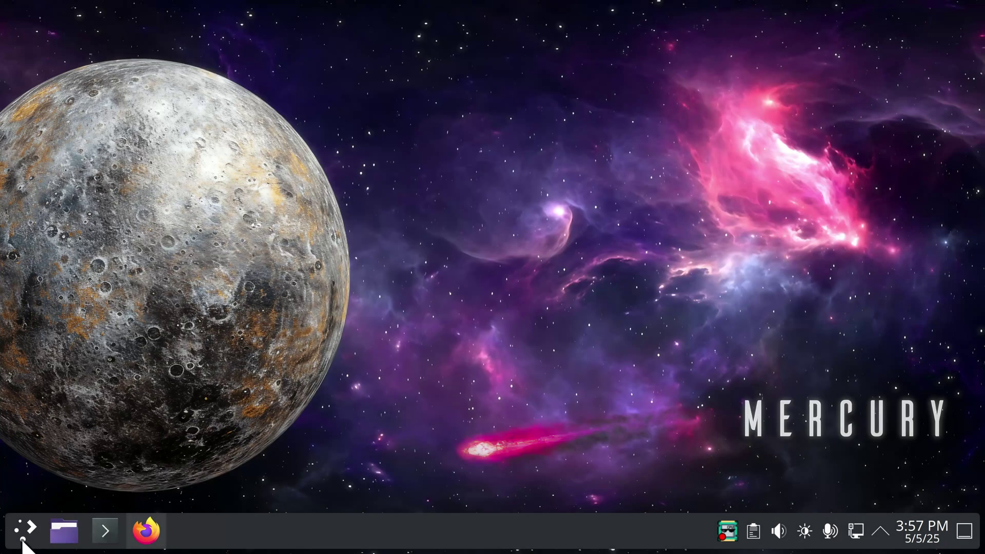
pyautogui.click(23, 539)
pyautogui.click(97, 191)
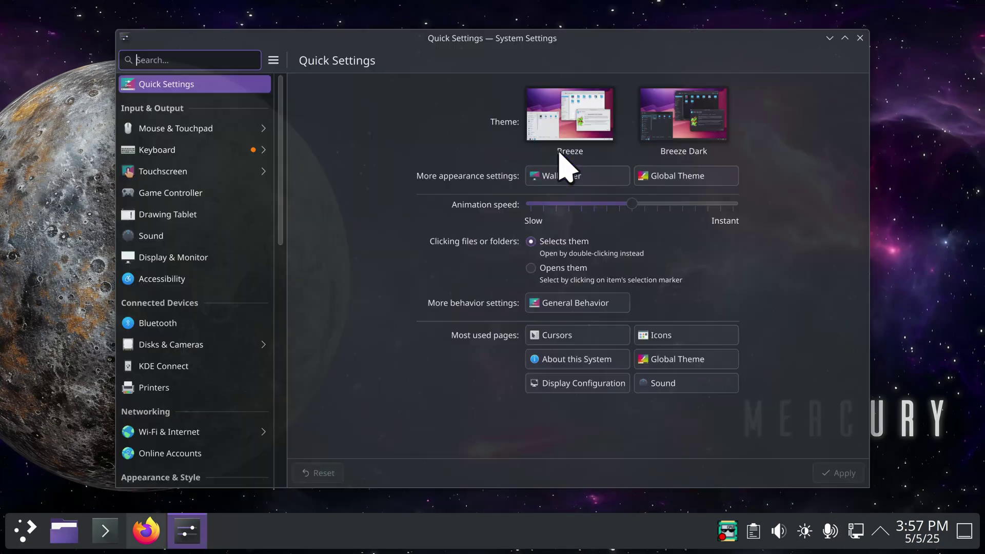
pyautogui.click(577, 342)
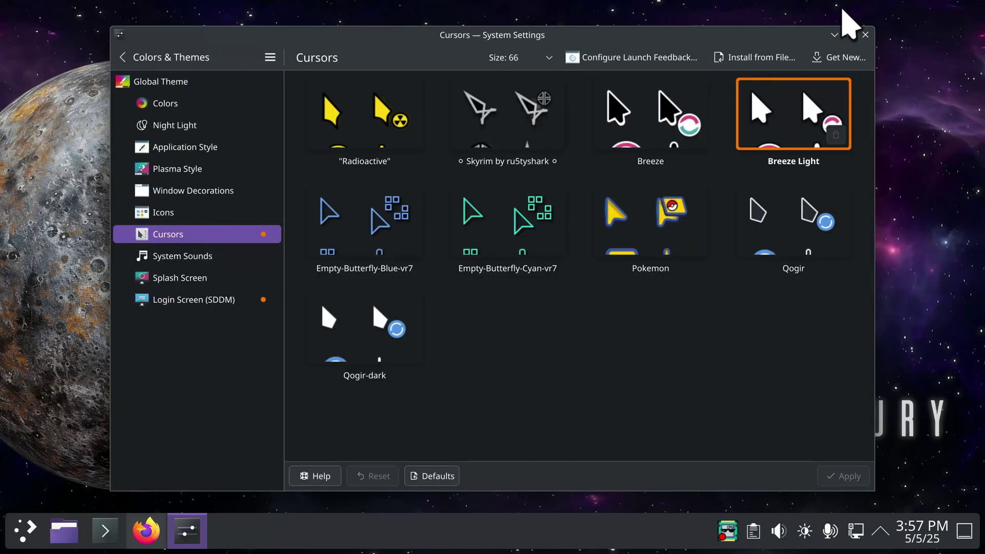
pyautogui.click(865, 35)
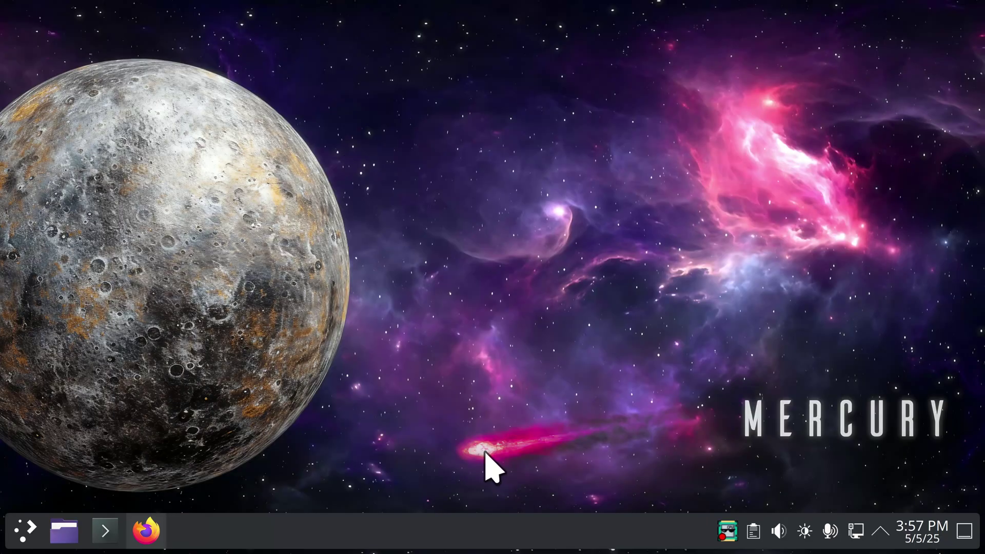